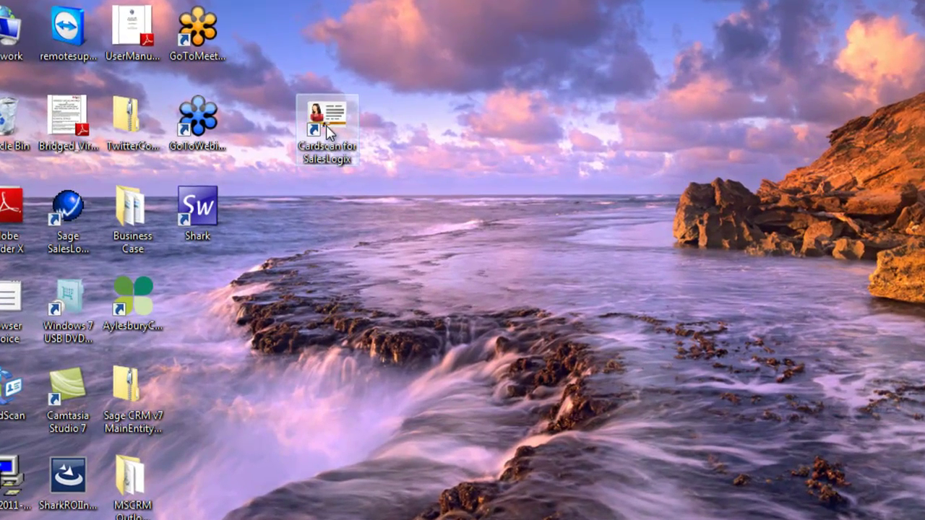
Step: Launch CardScan for SalesLogix and enter 'Trade show' as the Import Source
double_click(325, 126)
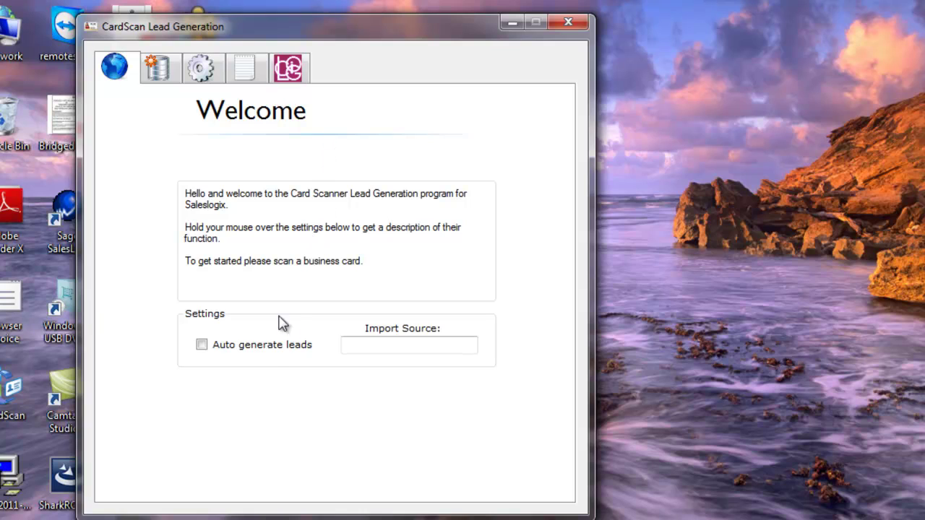
mouse_move(268, 354)
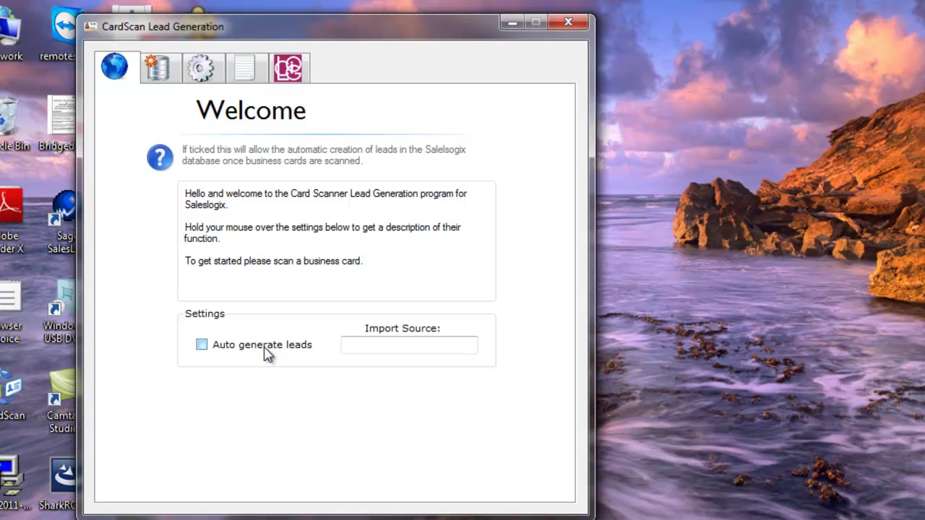
mouse_move(369, 347)
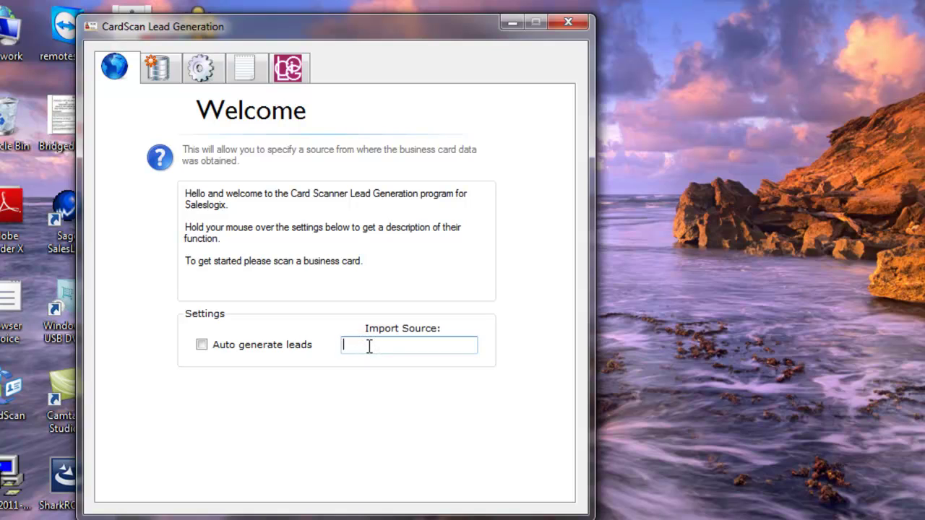
text(Trade show)
Step: Browse the Data, Connection, Import Summary and About pages in turn
click(159, 67)
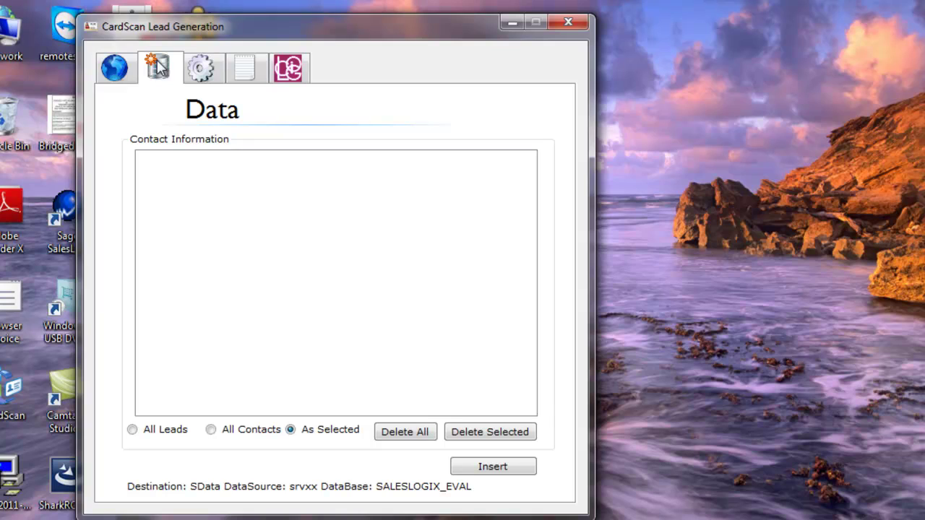
click(201, 71)
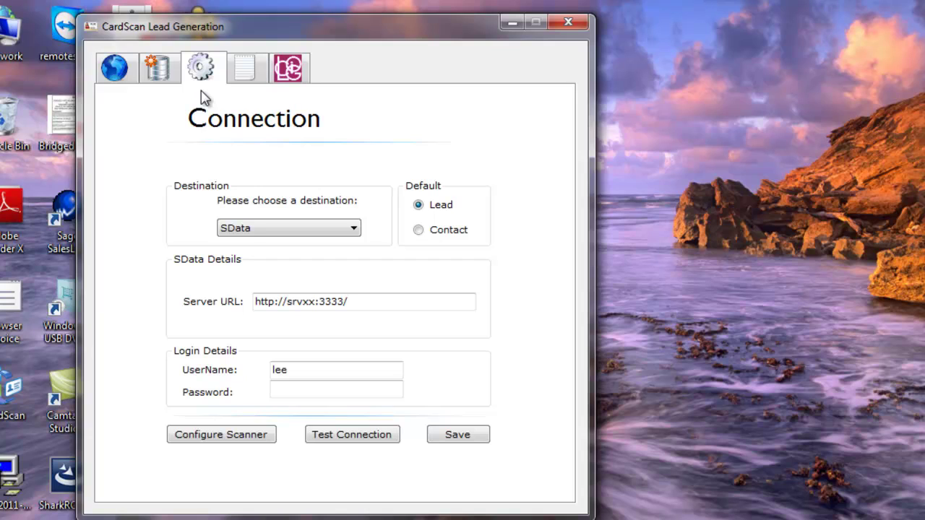
click(244, 71)
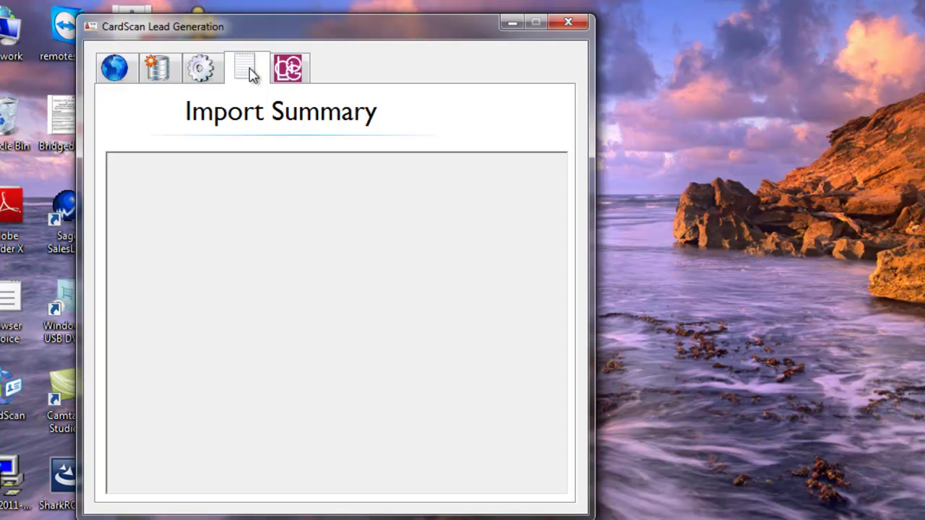
click(288, 69)
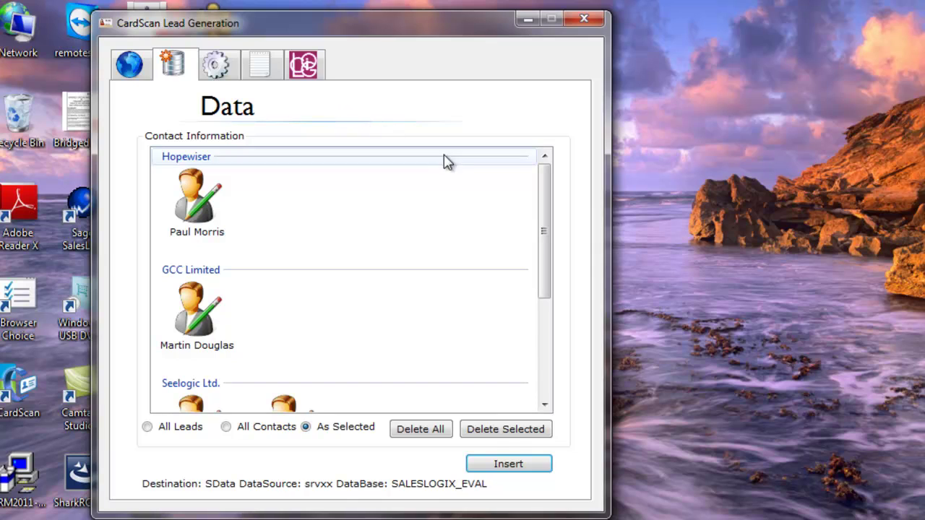
Step: Open the Hopewiser contact's card details from the contact list
drag(547, 196, 547, 259)
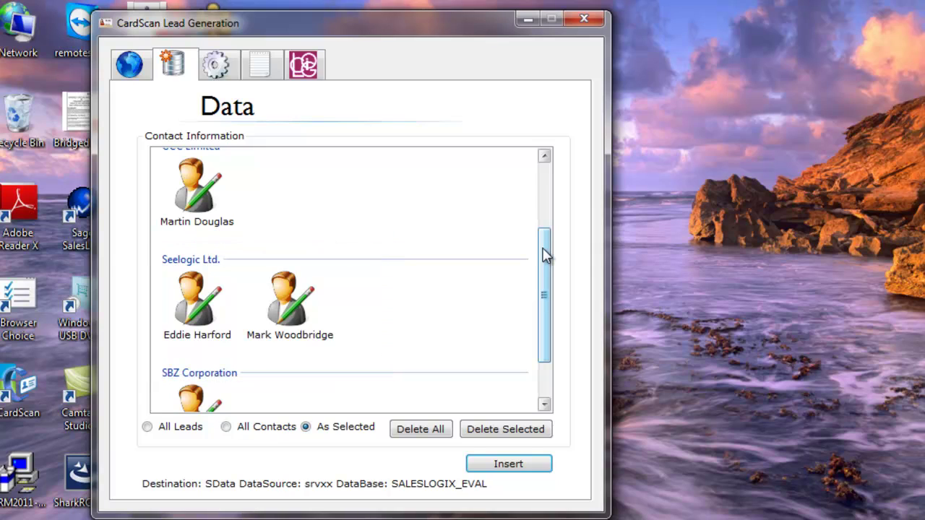
drag(545, 255, 543, 176)
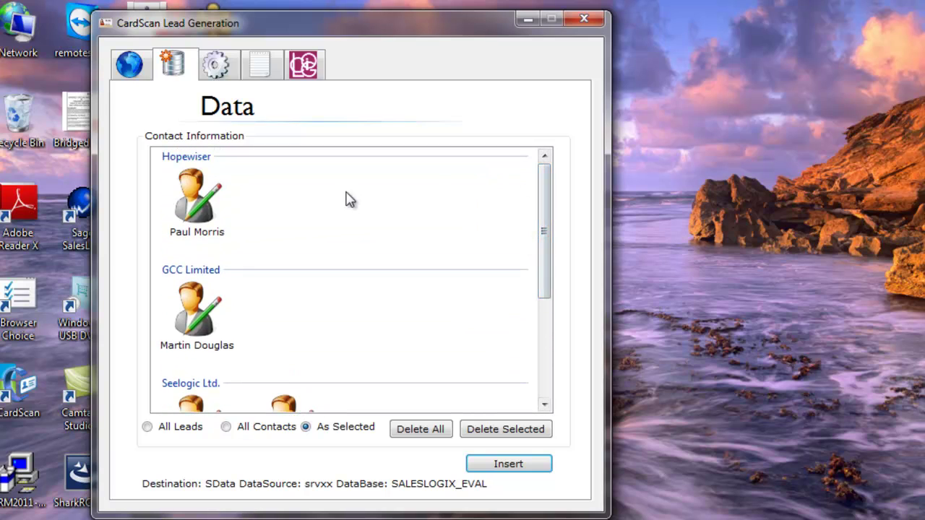
right_click(192, 195)
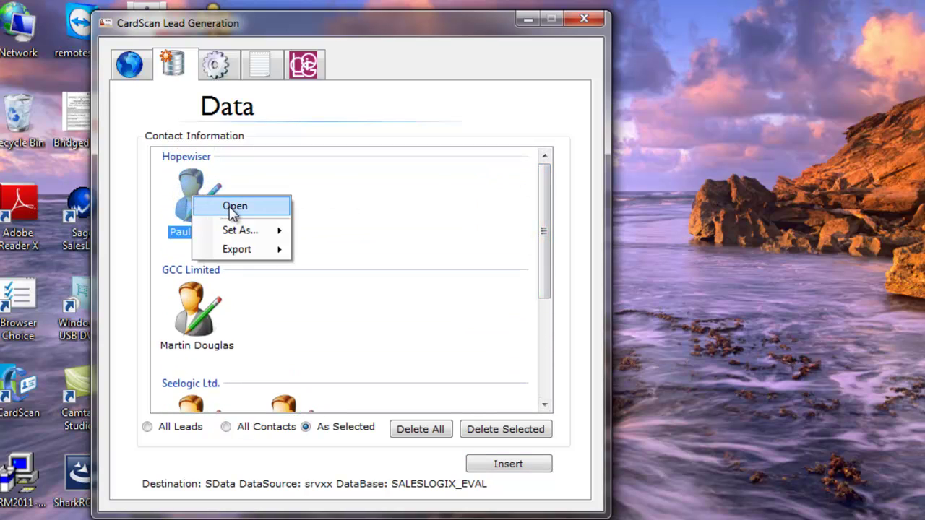
click(233, 207)
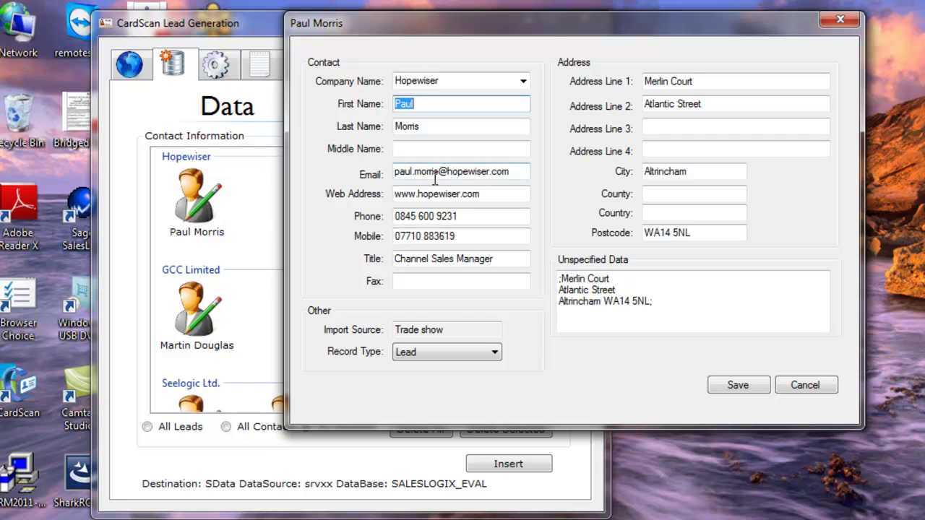
Step: Keep Hopewiser as company name, check the Unspecified Data postcode, and save the record
click(522, 81)
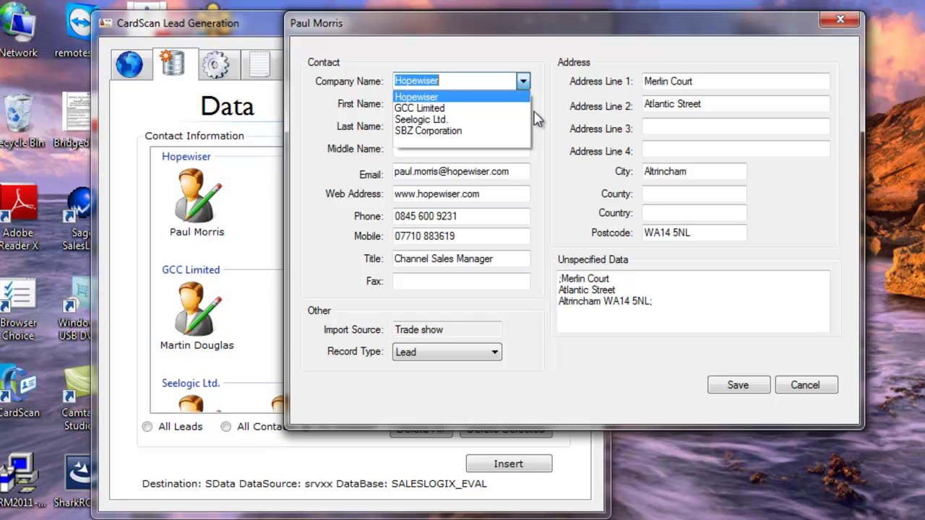
click(553, 161)
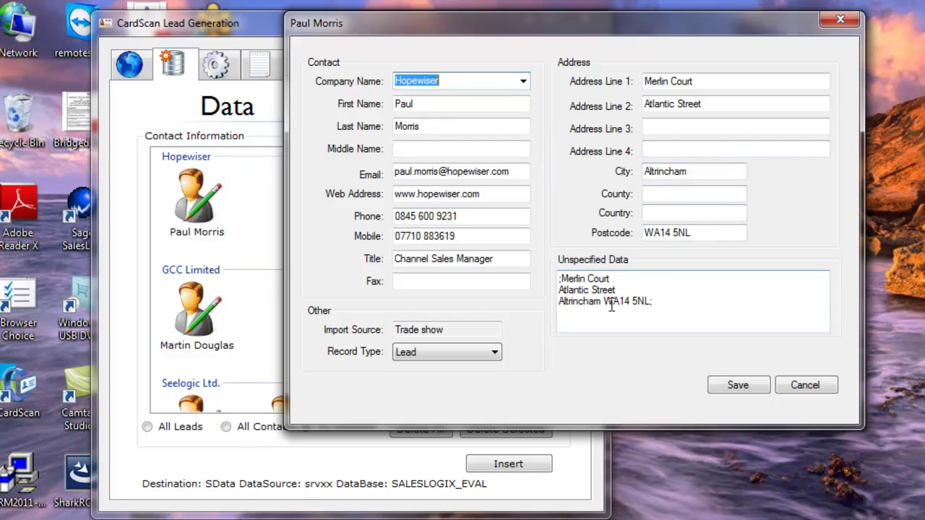
drag(604, 302, 637, 306)
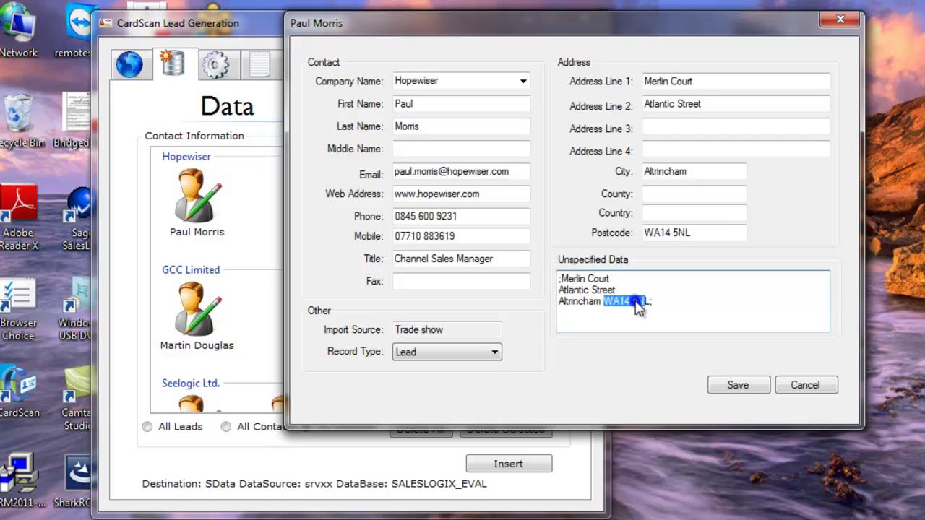
right_click(637, 307)
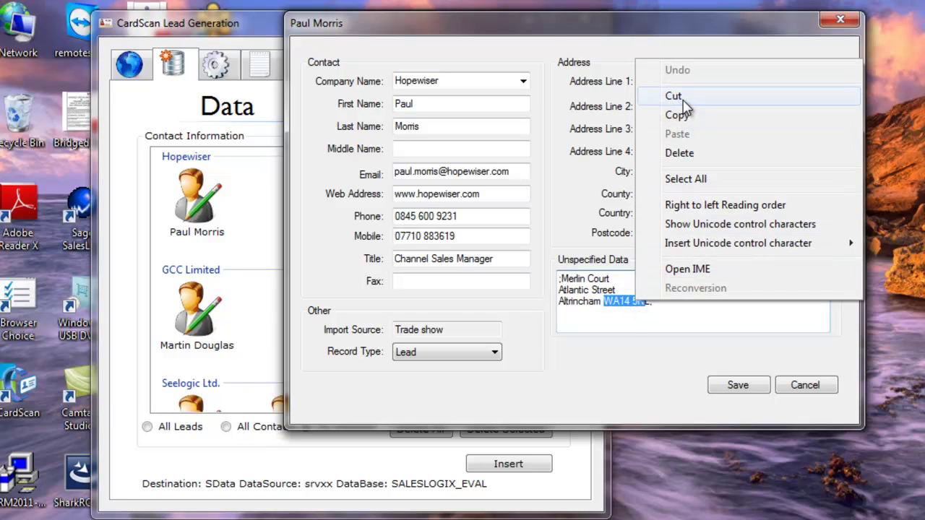
click(573, 199)
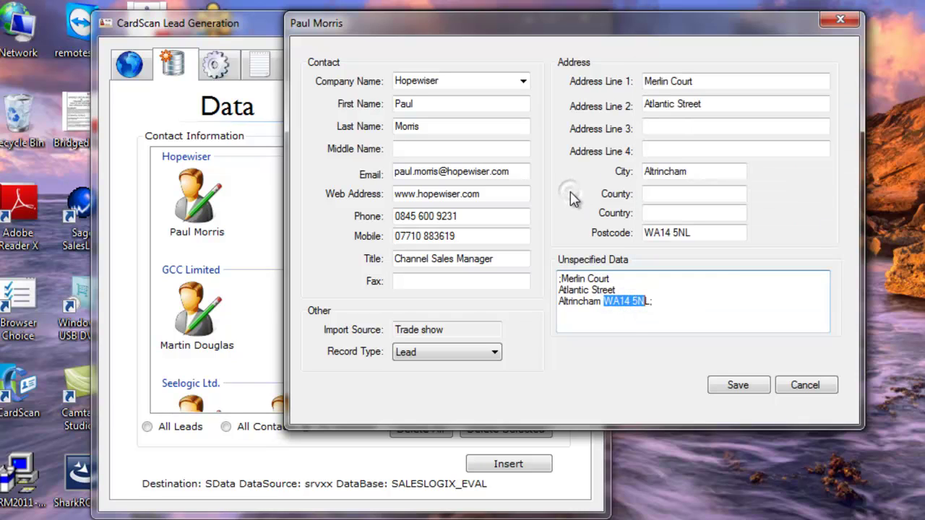
click(735, 389)
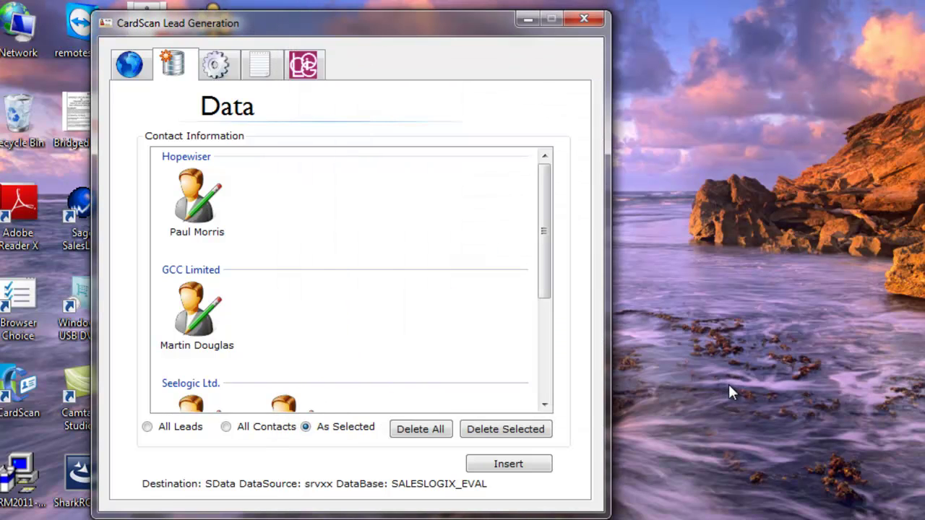
Step: Enter the contact's phone number in the second Seelogic Ltd. record and save it
drag(551, 223, 534, 329)
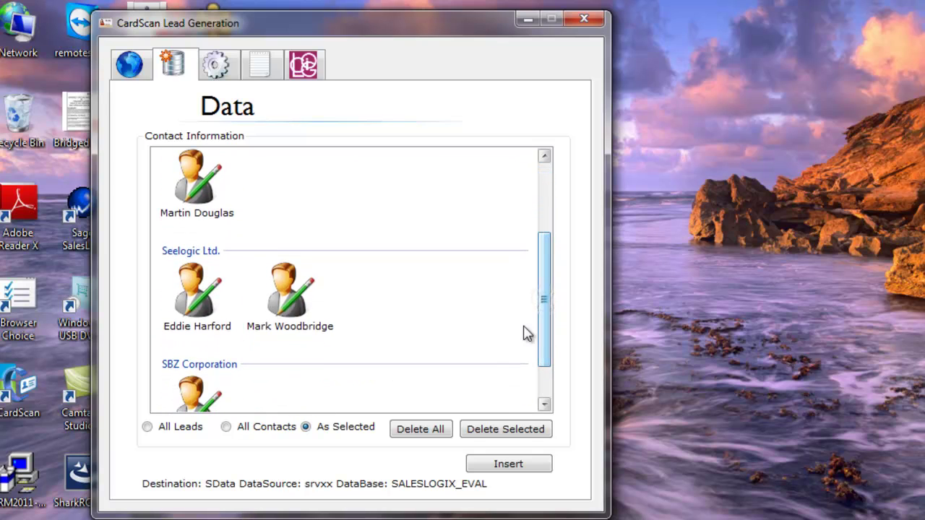
double_click(284, 307)
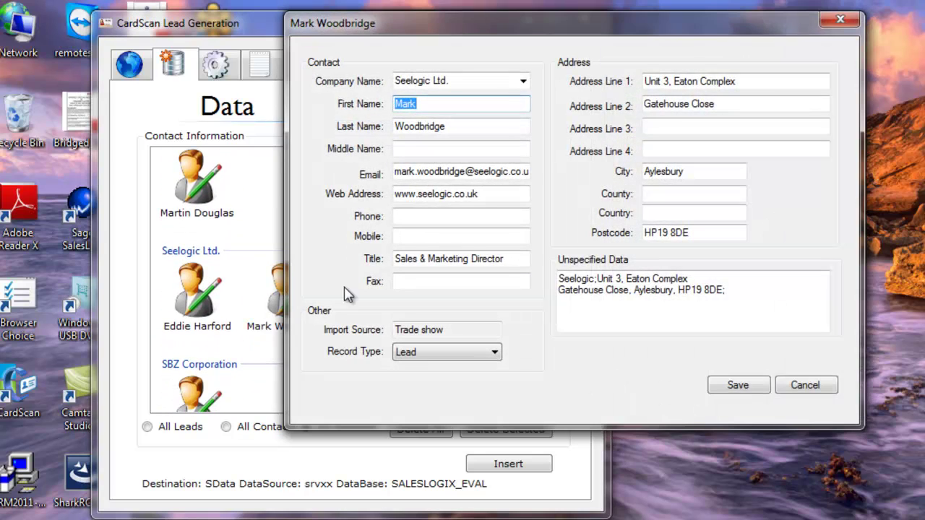
click(404, 218)
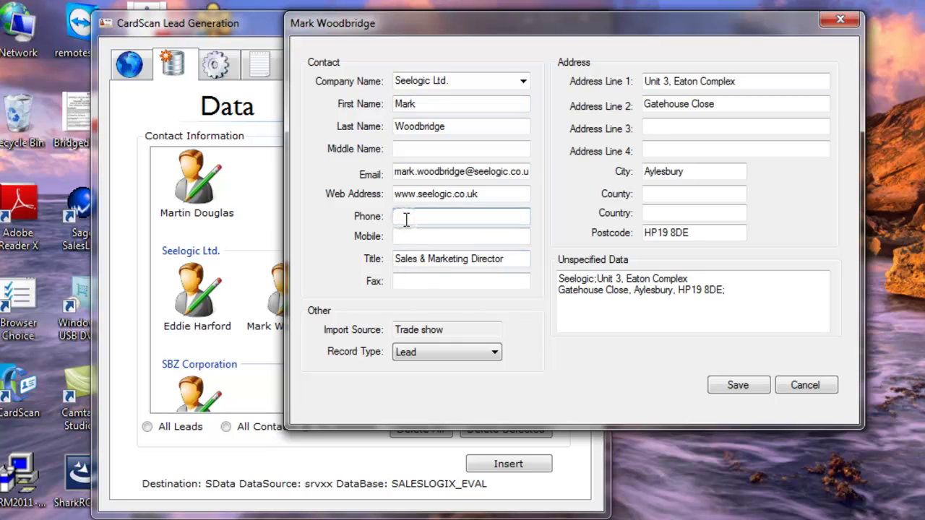
click(738, 383)
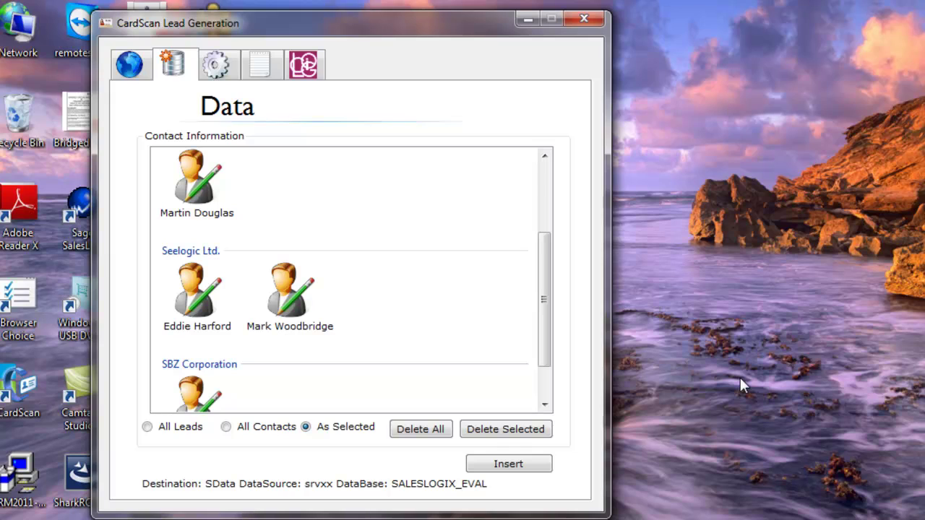
drag(549, 310, 547, 347)
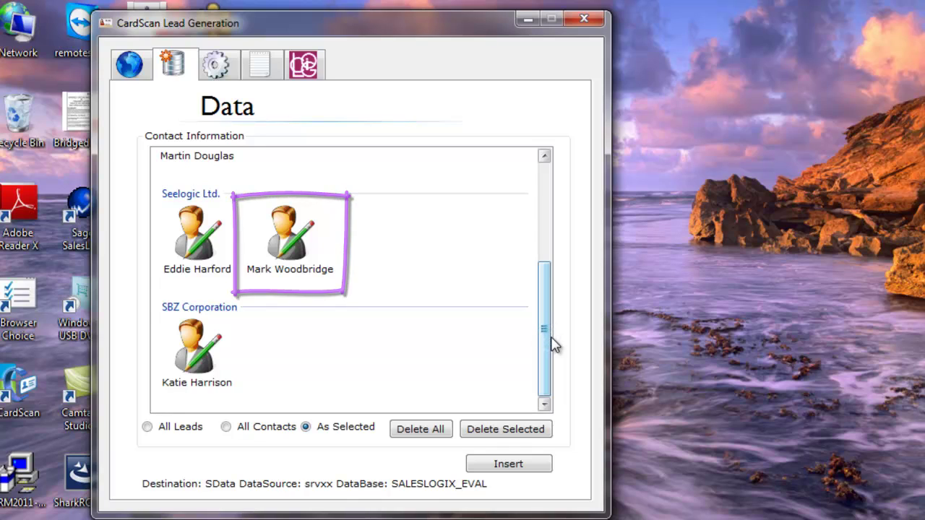
drag(544, 337, 544, 236)
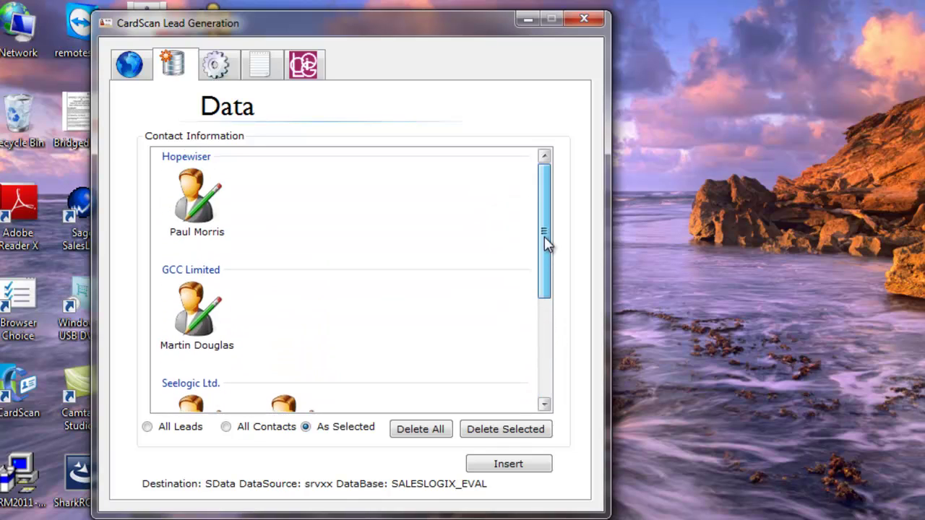
click(223, 75)
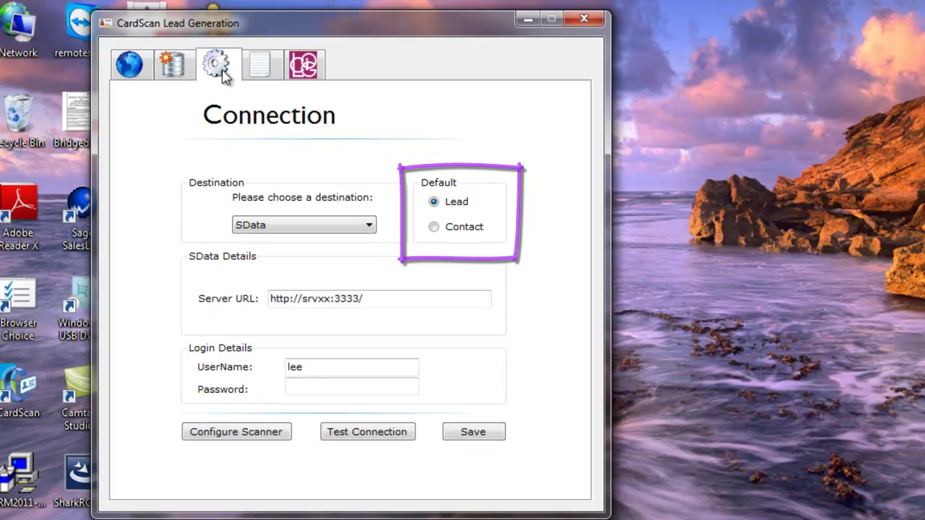
click(173, 66)
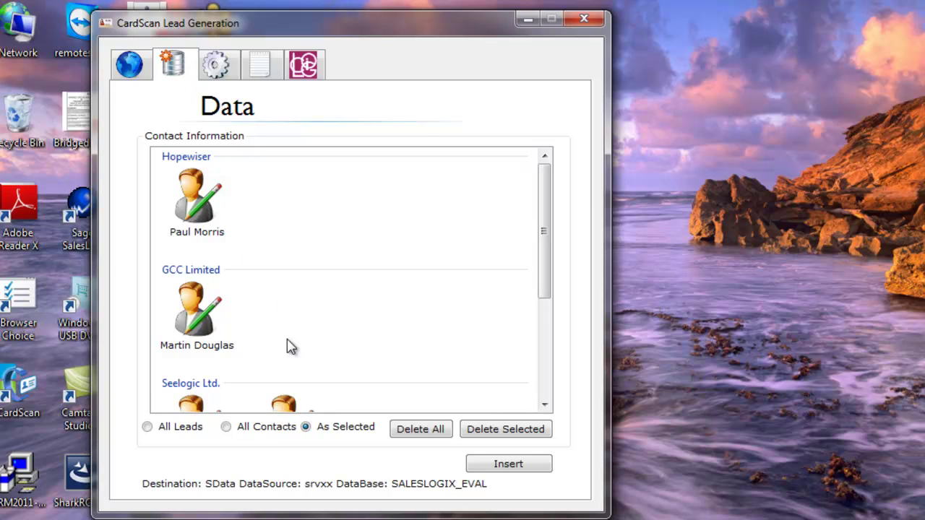
click(227, 427)
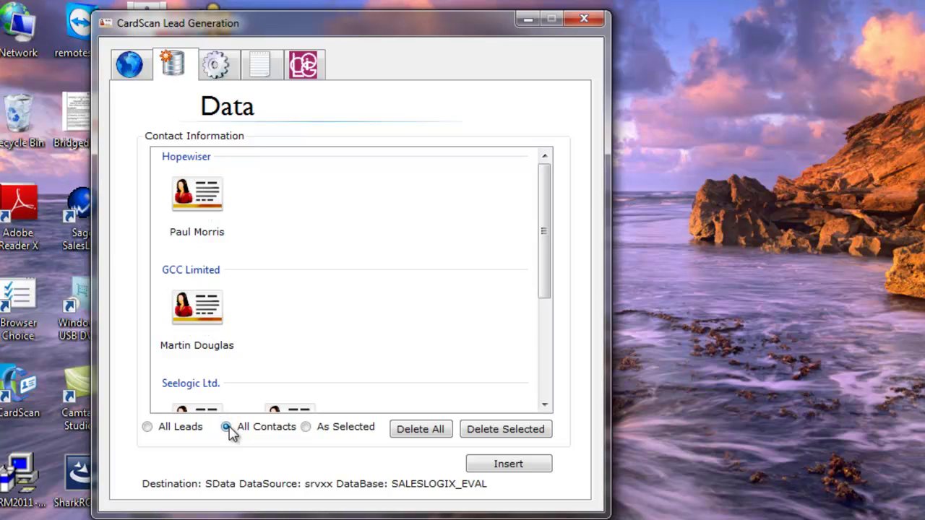
click(147, 427)
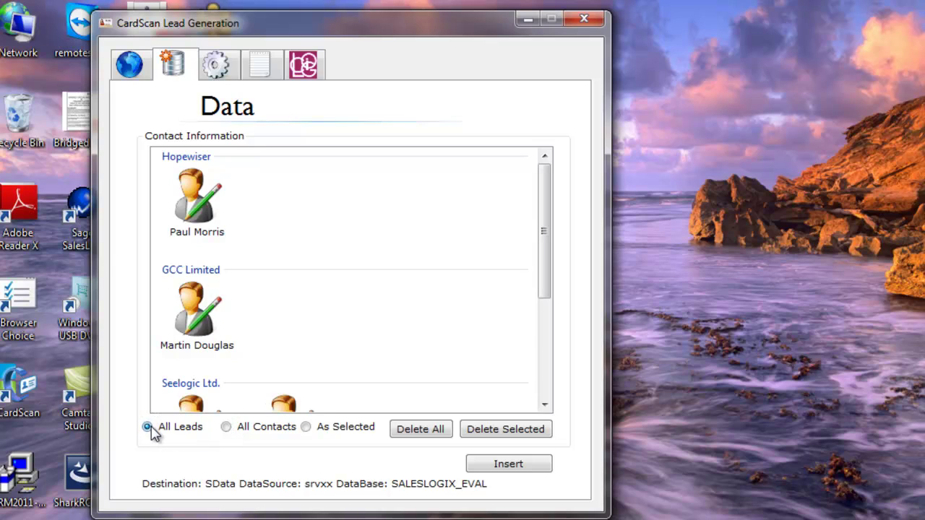
click(307, 431)
Step: Mark both Seelogic Ltd. cards and the SBZ Corporation card as Contact via Set As
drag(545, 223, 545, 318)
right_click(200, 254)
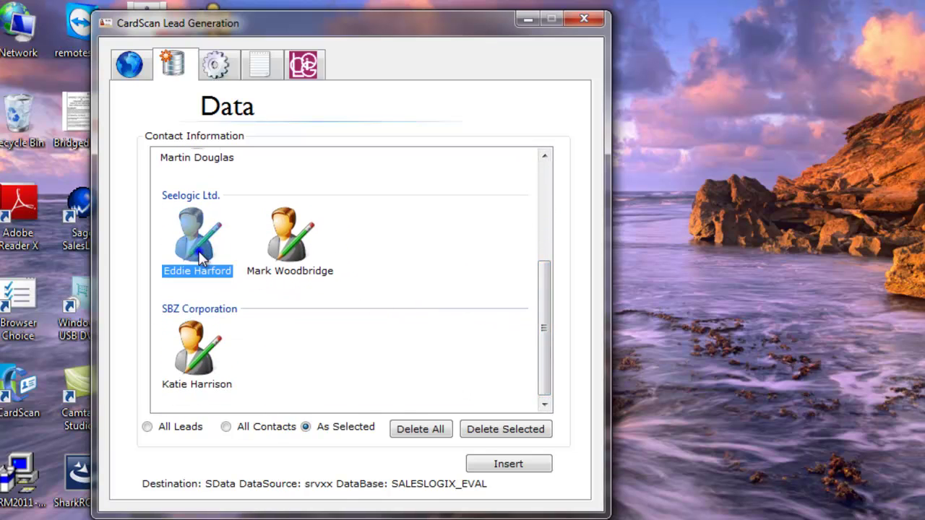
mouse_move(241, 289)
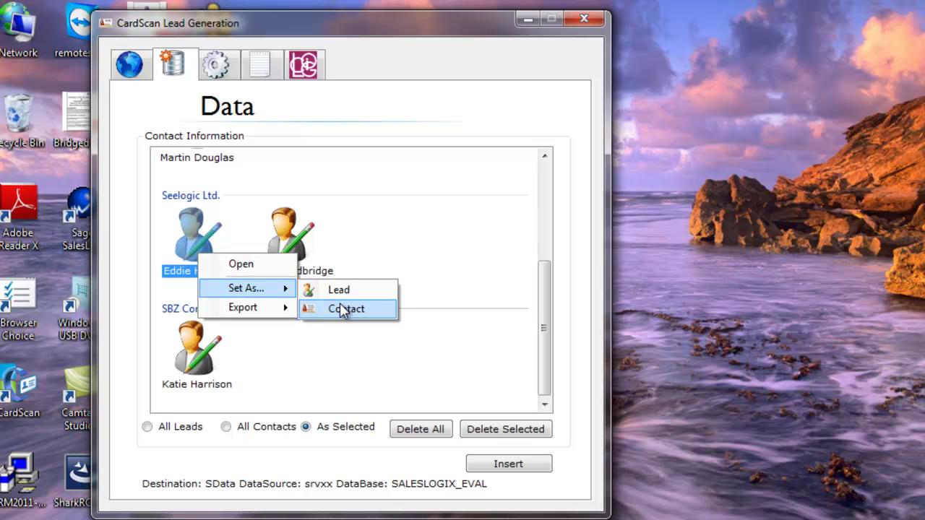
click(340, 309)
right_click(302, 260)
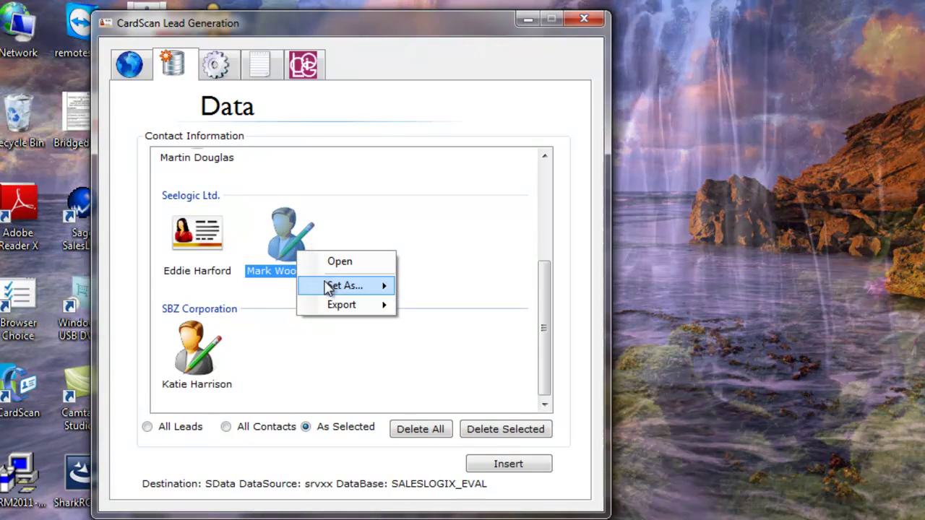
mouse_move(377, 287)
click(436, 307)
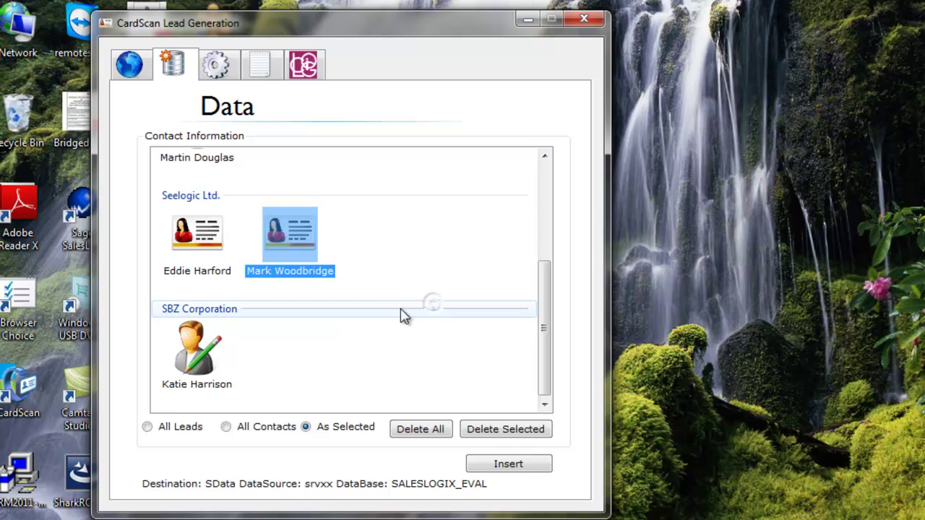
right_click(194, 359)
mouse_move(268, 390)
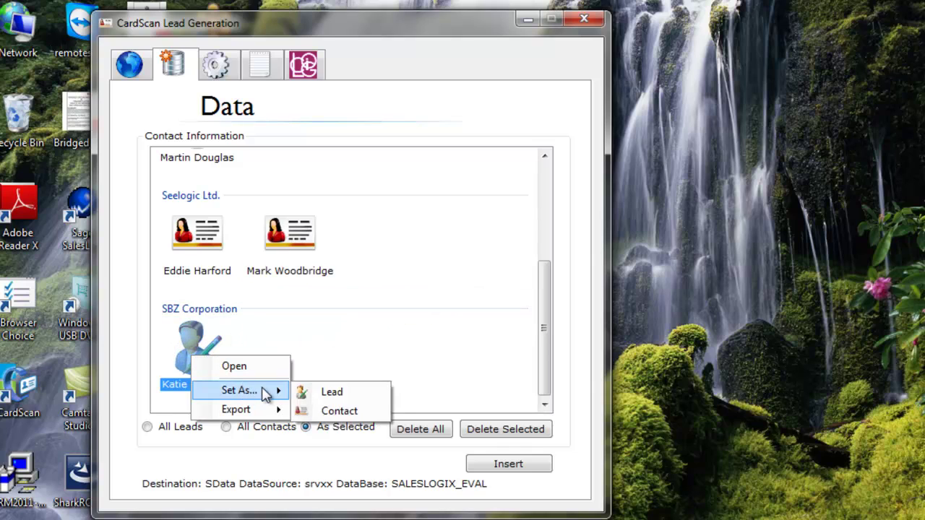
click(325, 411)
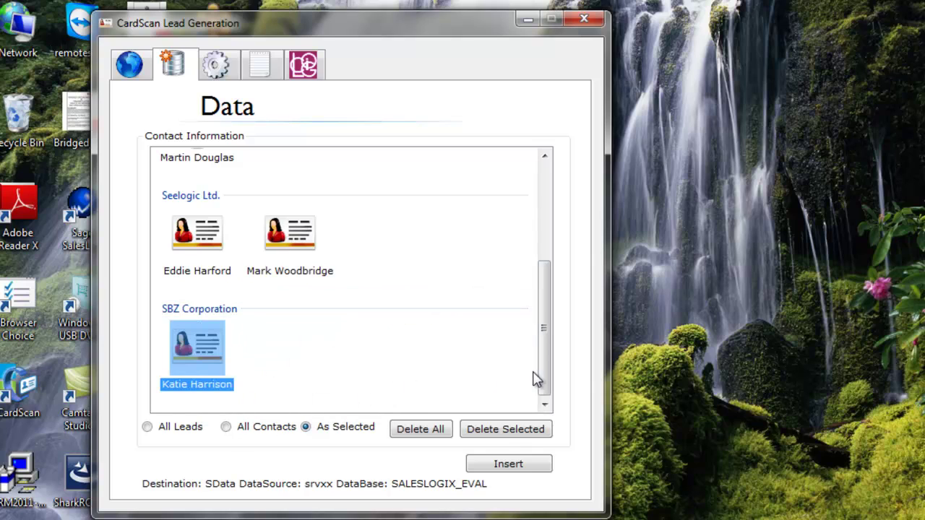
drag(544, 377, 556, 269)
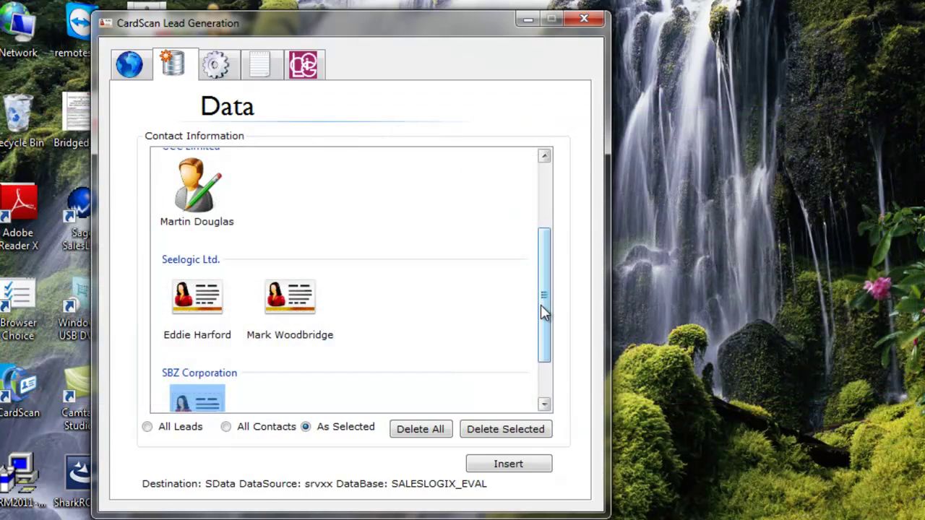
drag(544, 311, 544, 346)
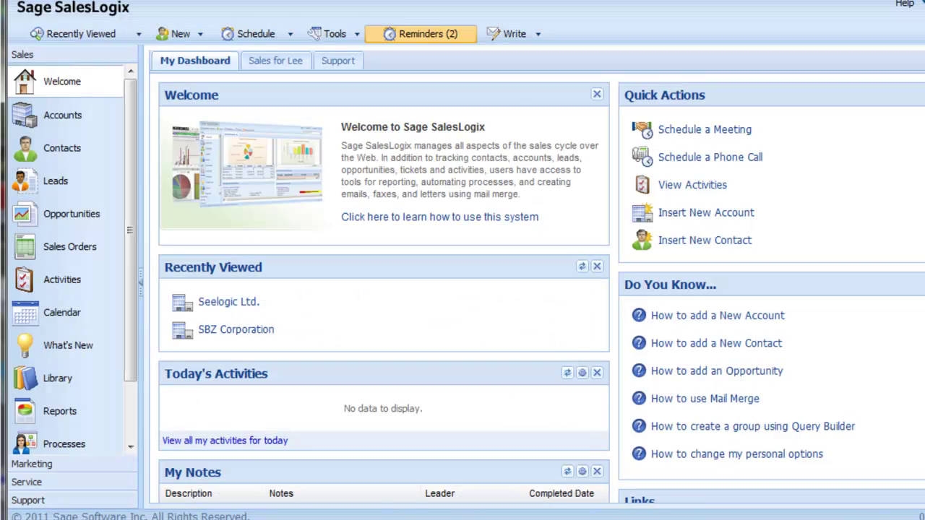
Step: Open the SBZ Corporation account from the Recently Viewed accounts list
click(92, 40)
mouse_move(93, 57)
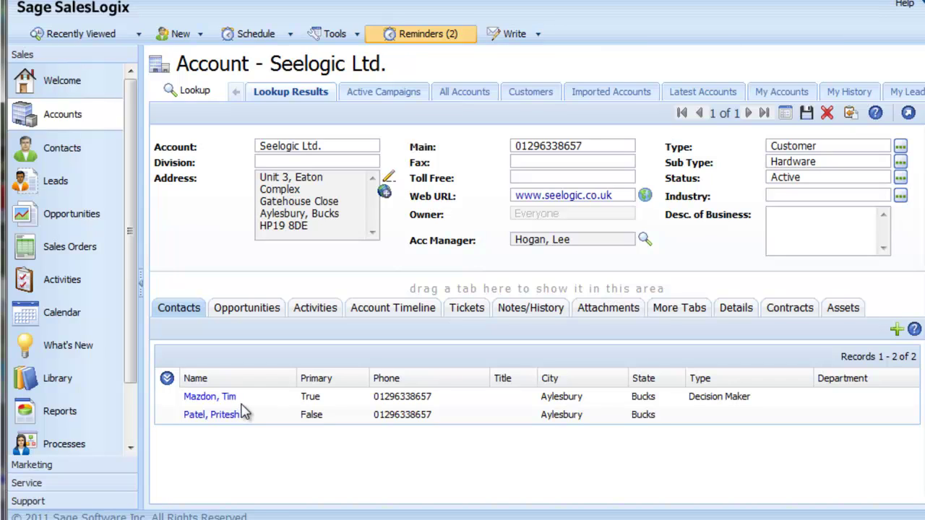
click(71, 38)
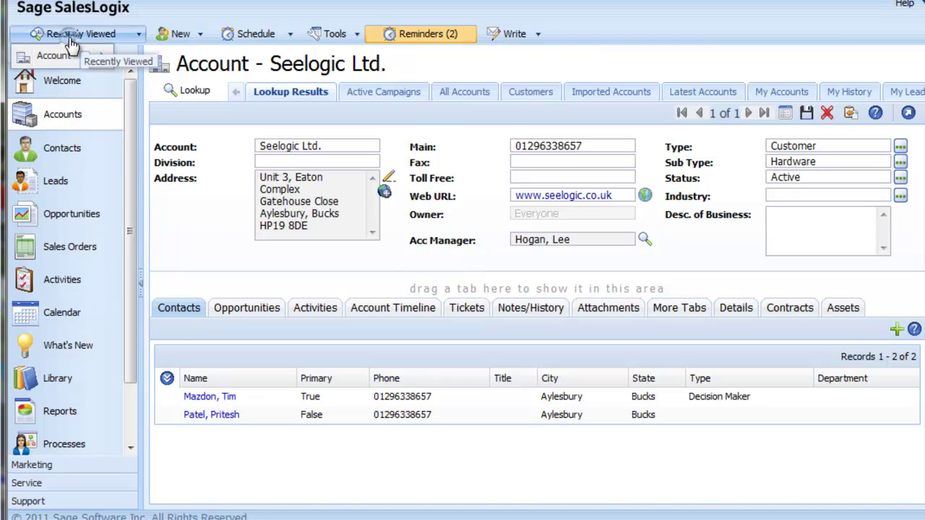
mouse_move(72, 56)
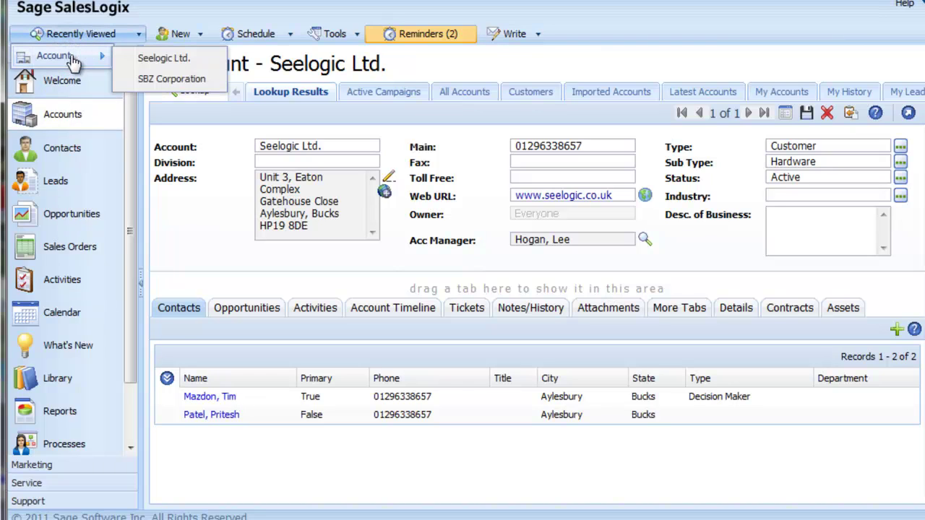
click(157, 80)
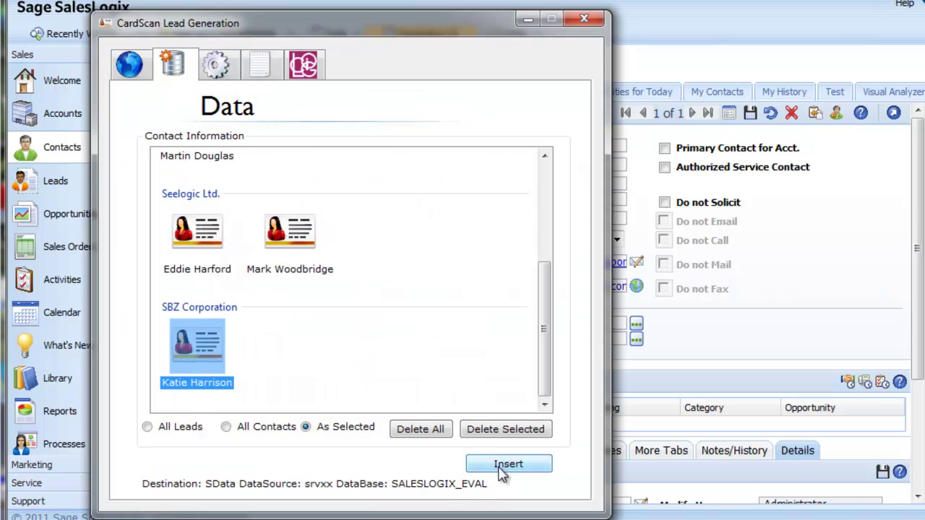
Step: Run Insert and scroll the card list to check the done and failed marks
click(502, 467)
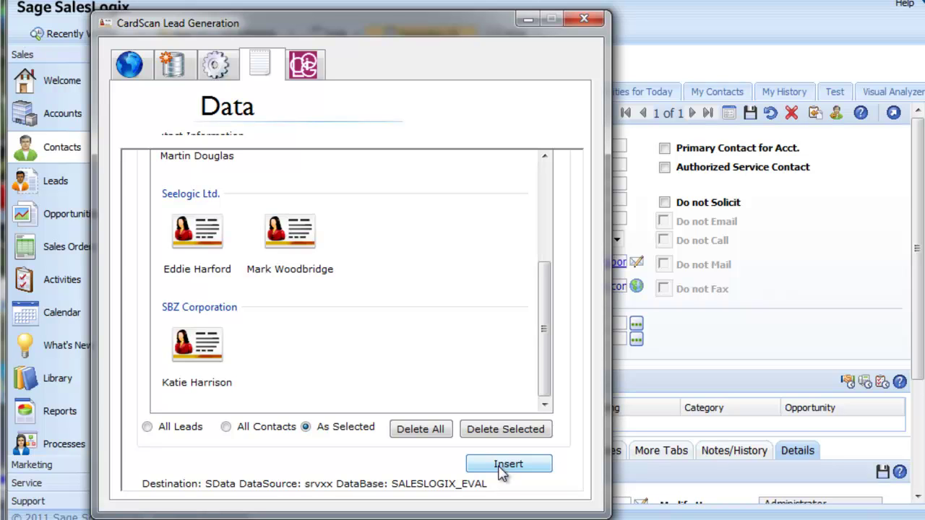
drag(543, 373, 549, 251)
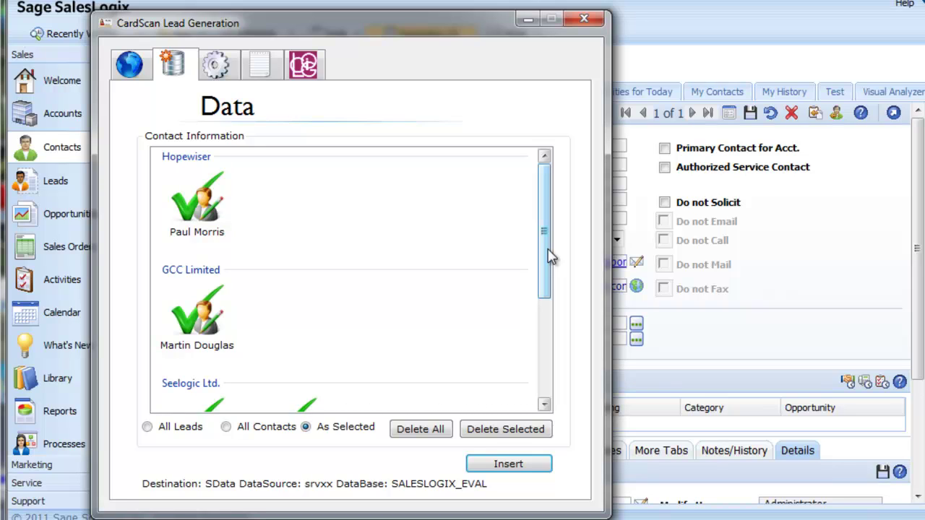
drag(549, 256, 549, 368)
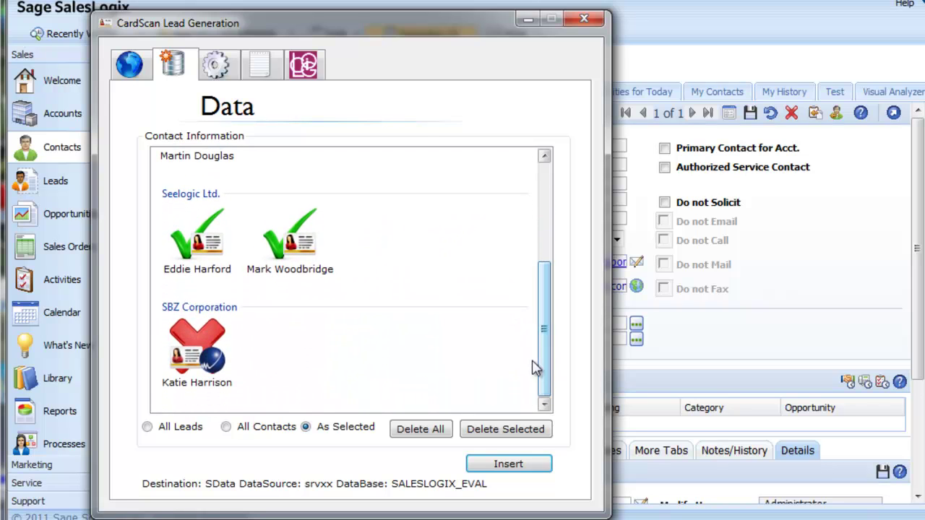
click(262, 78)
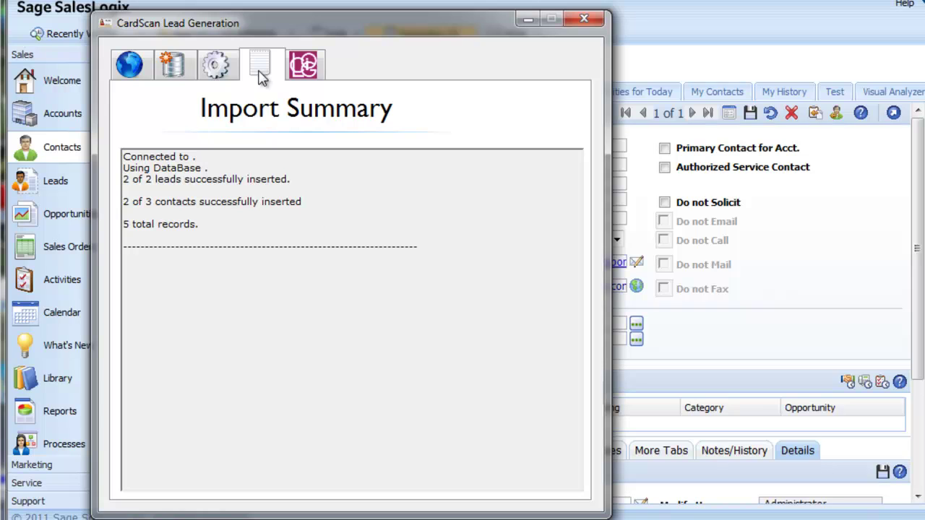
click(173, 65)
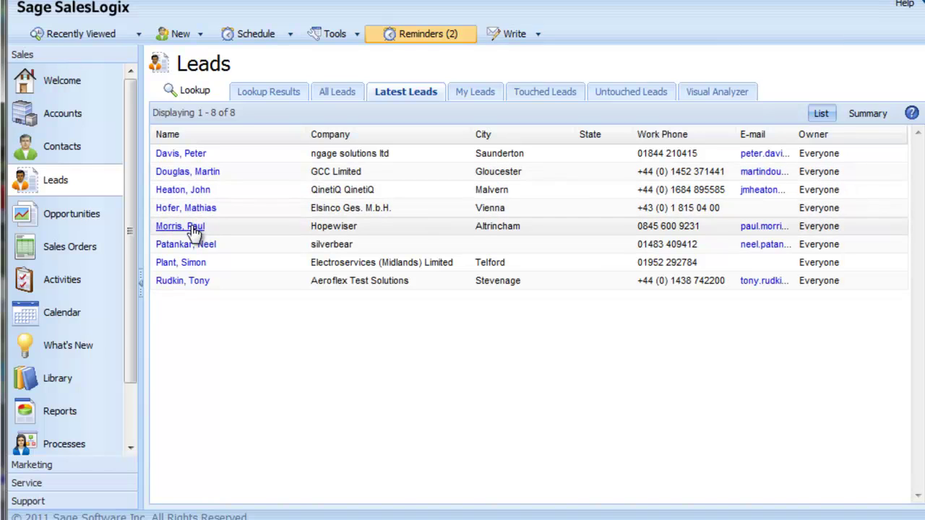
Step: Open the Seelogic Ltd. account from Recently Viewed and scroll through its details
click(89, 33)
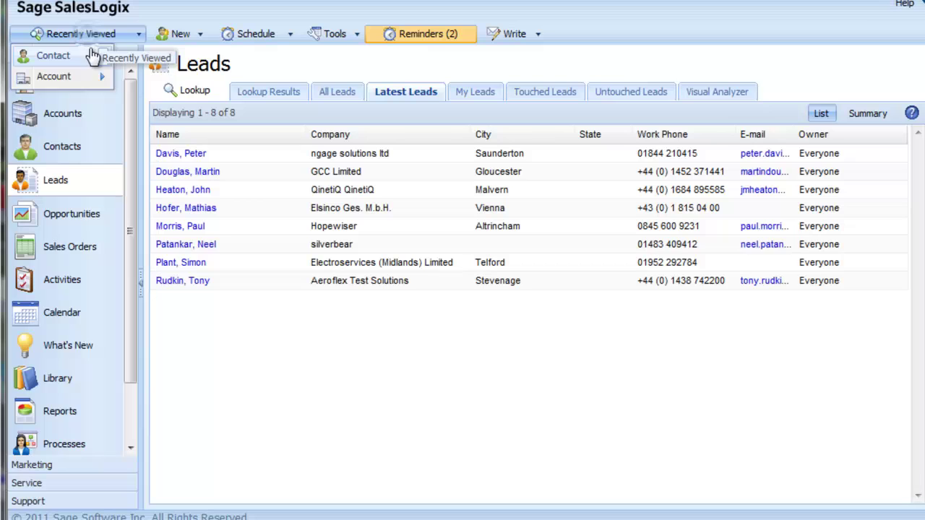
mouse_move(87, 77)
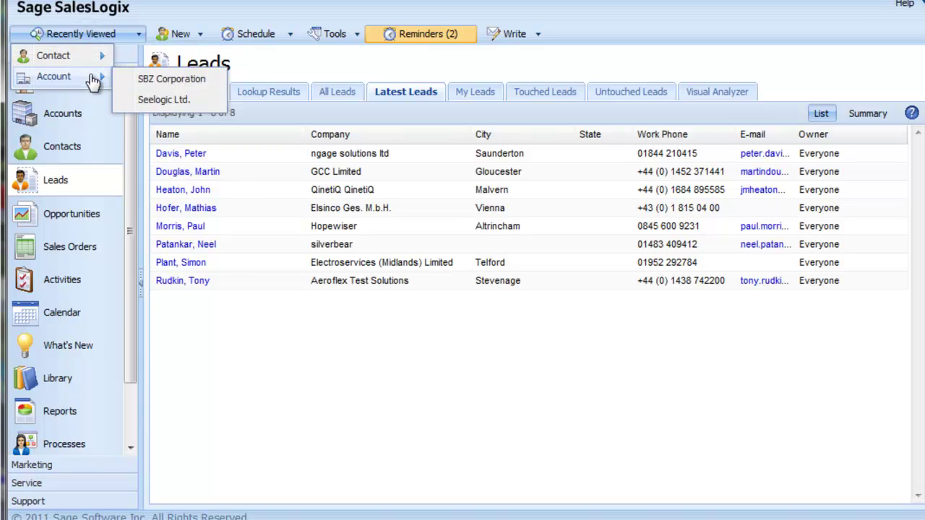
click(155, 101)
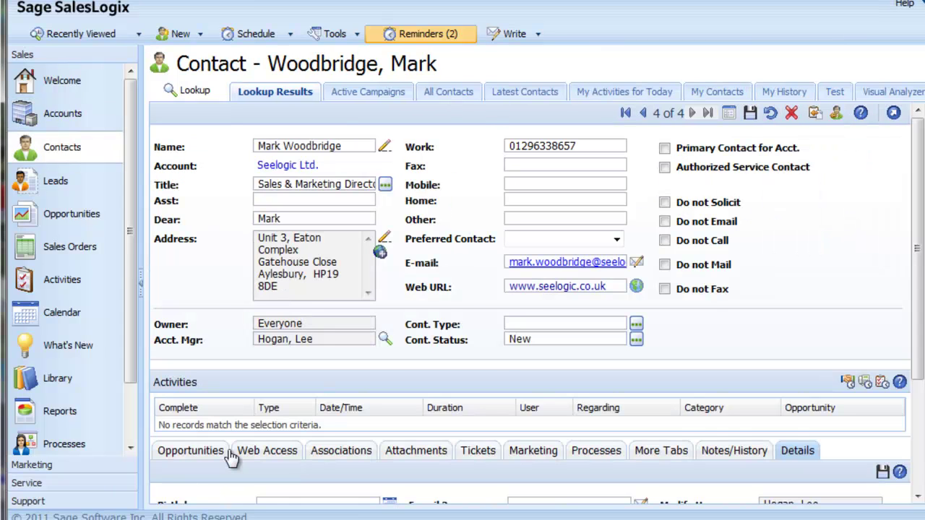
scroll(404, 423, down, 5)
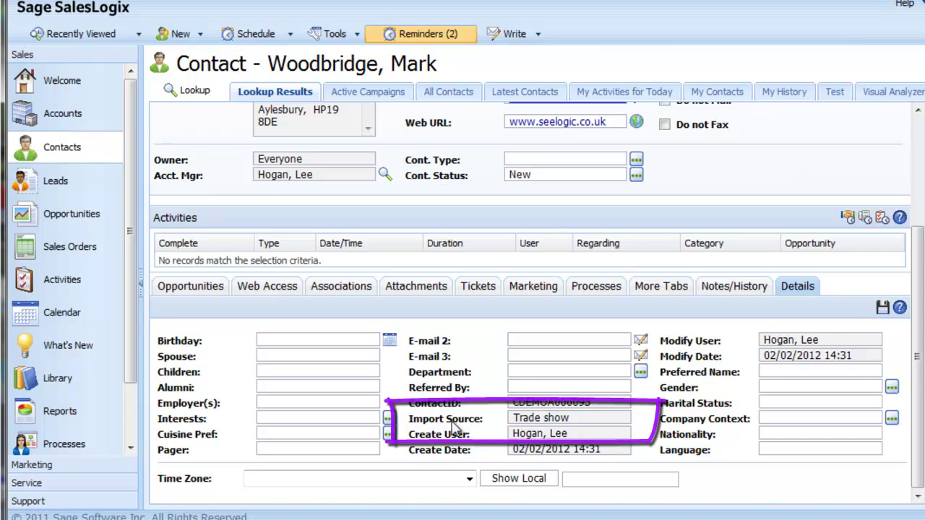
scroll(275, 294, up, 5)
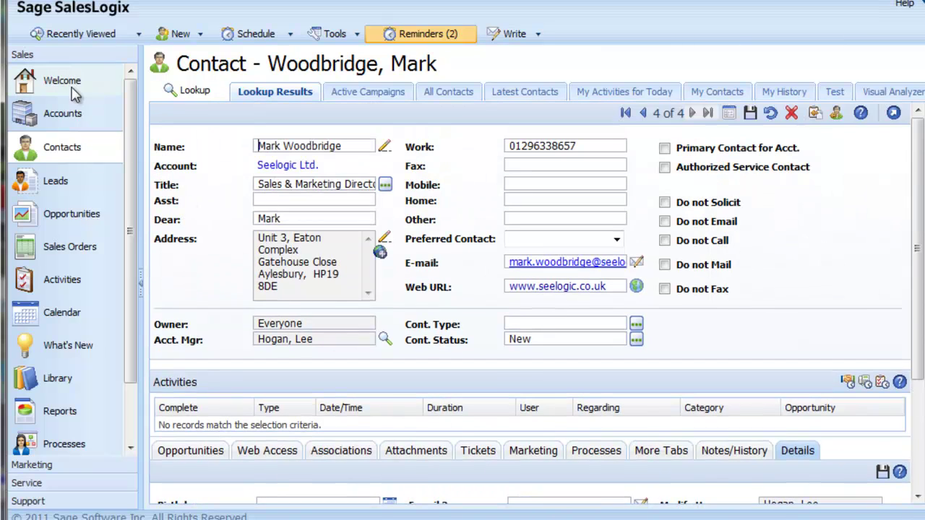
Step: Open the other contact listed under Recently Viewed contacts
click(72, 34)
mouse_move(72, 64)
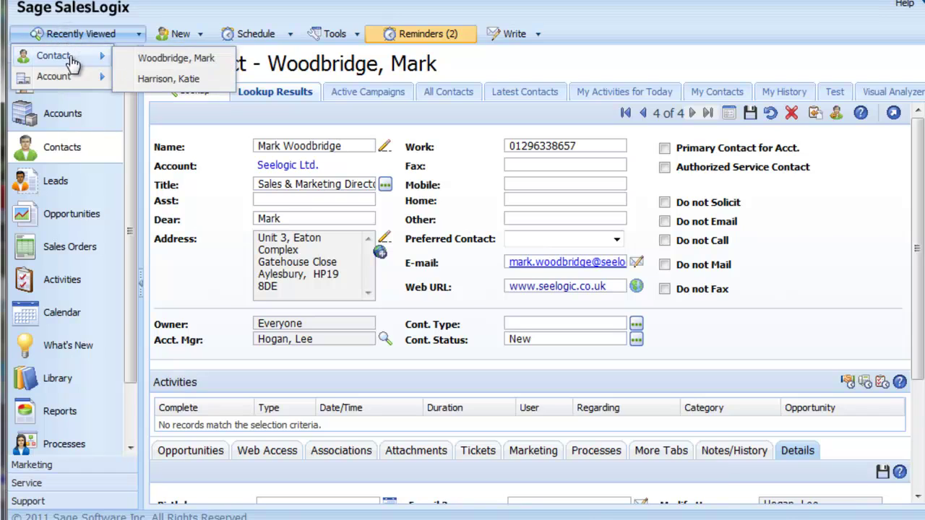
click(166, 78)
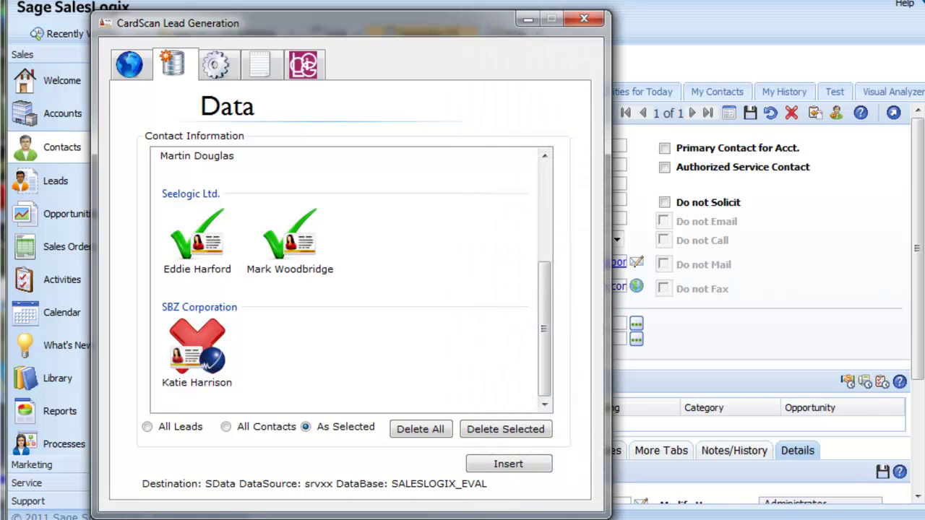
Step: Delete all cards from the list and close the CardScan Lead Generation window
drag(543, 396, 544, 279)
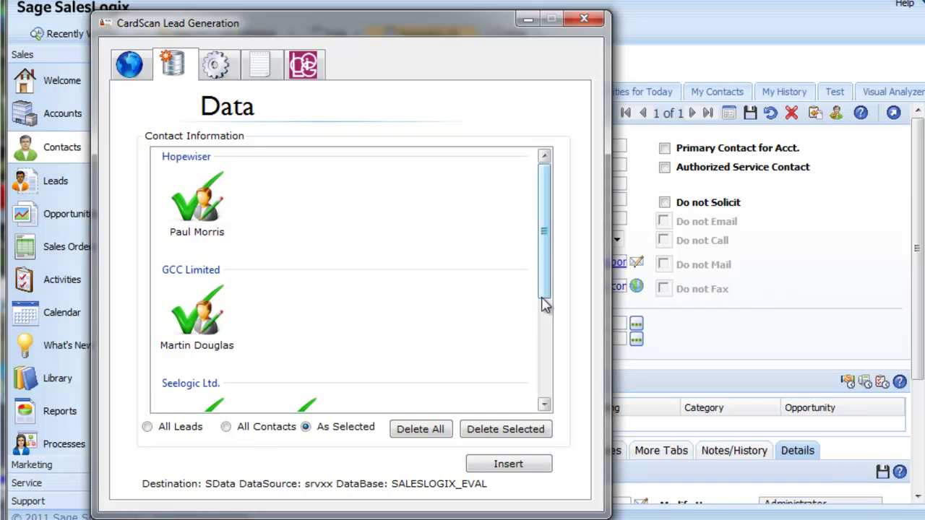
click(434, 438)
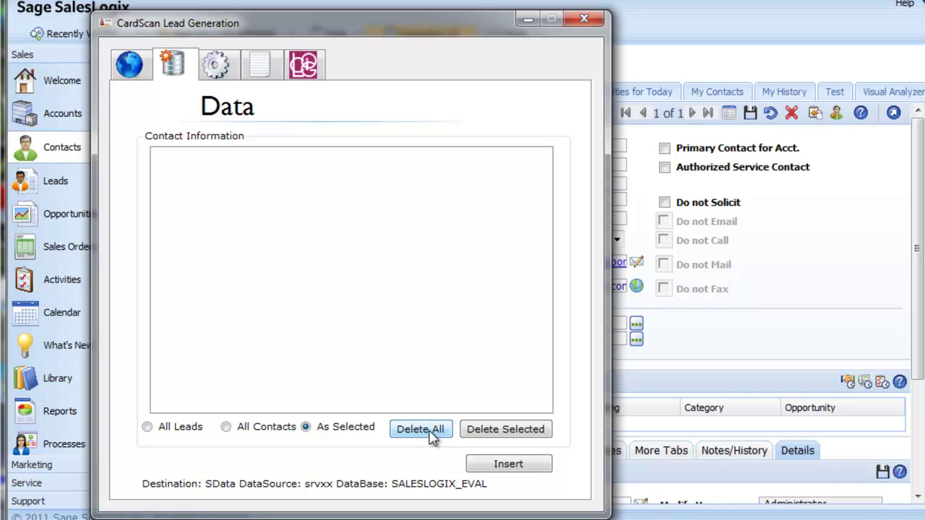
click(581, 22)
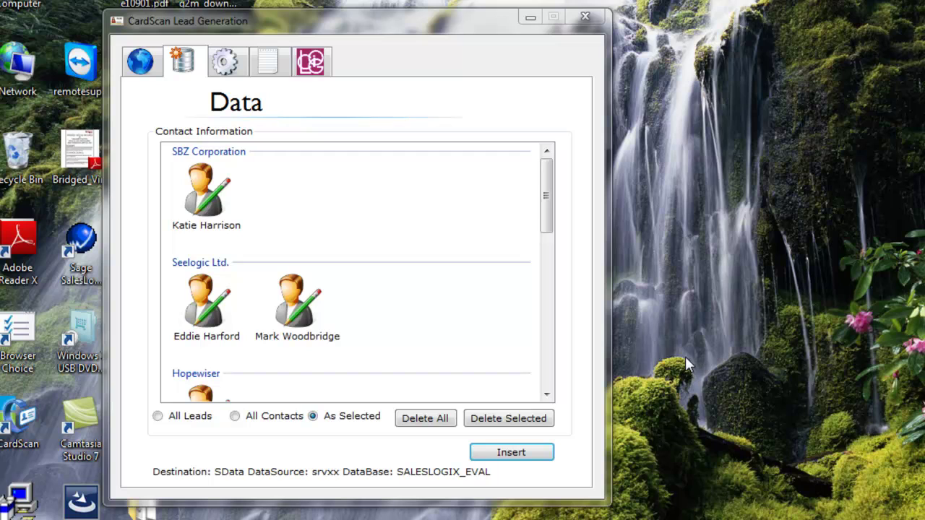
Step: Select every card in the contact list with Select All and start the CSV export
mouse_move(549, 223)
mouse_down()
mouse_move(551, 354)
mouse_move(553, 215)
mouse_up()
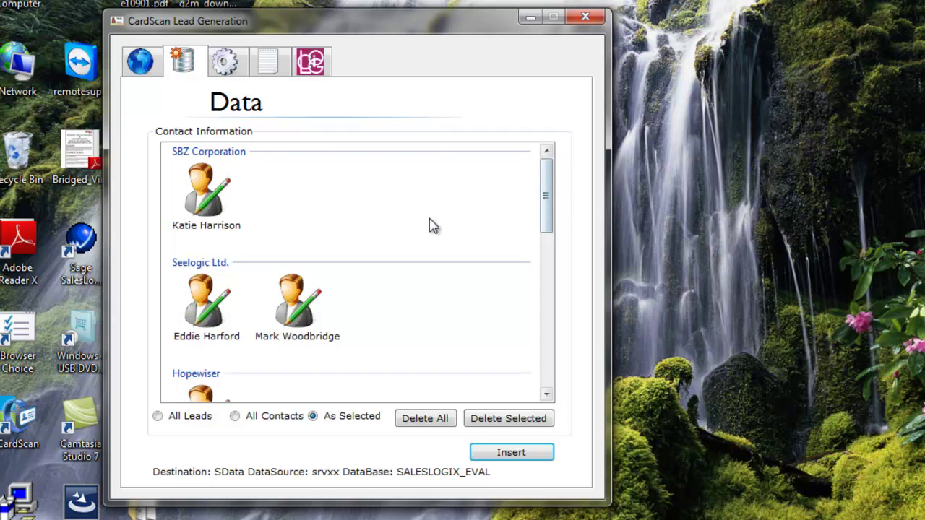
click(216, 210)
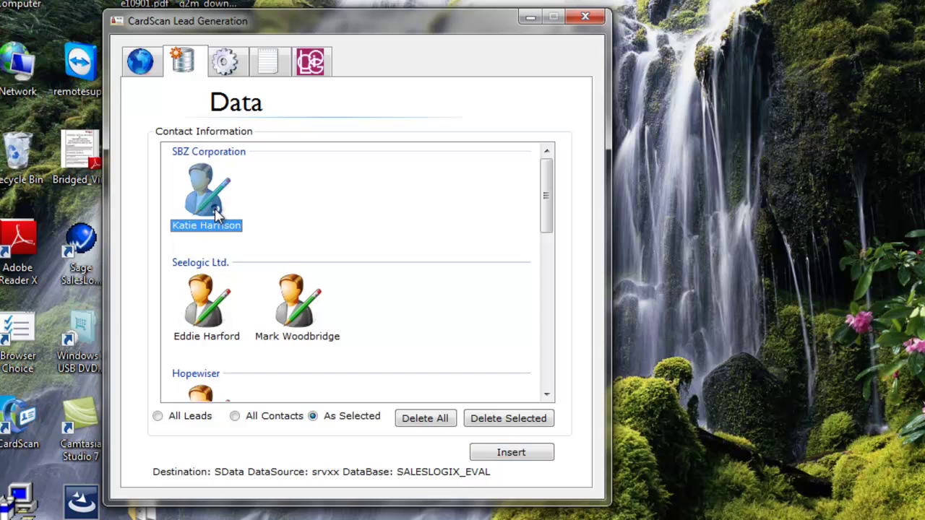
ctrl+click(293, 335)
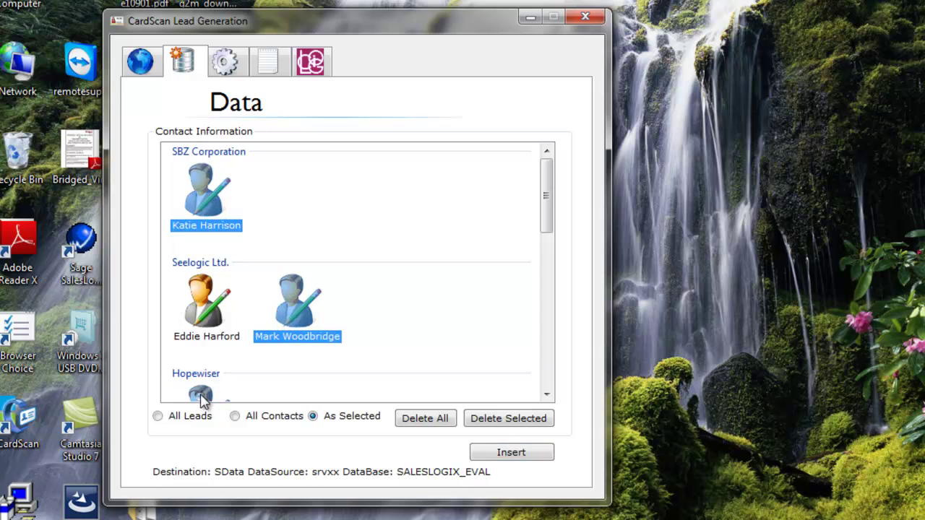
mouse_move(549, 221)
mouse_down()
mouse_move(550, 260)
mouse_move(552, 231)
mouse_up()
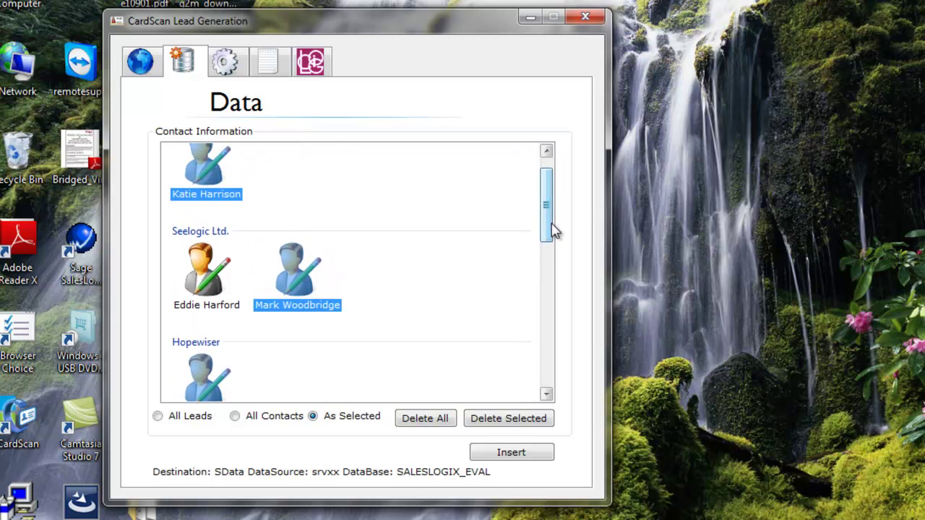
right_click(415, 191)
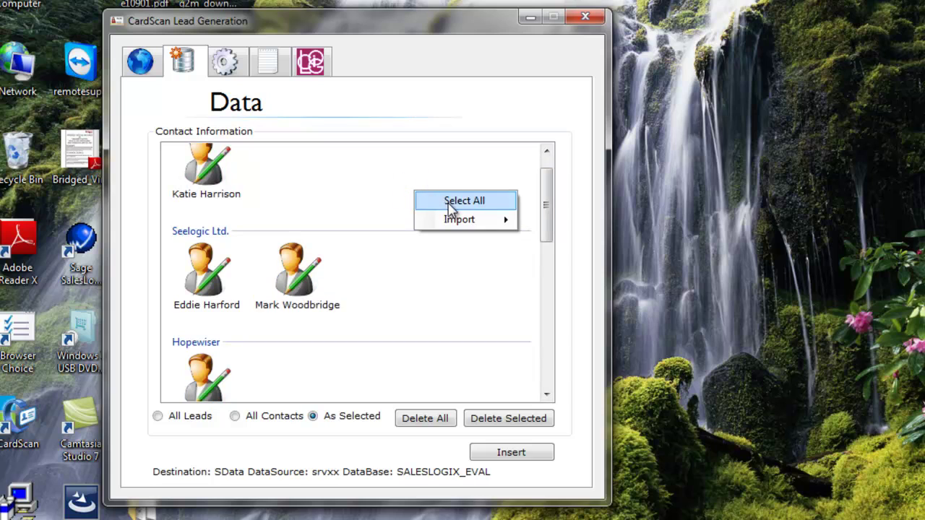
click(450, 203)
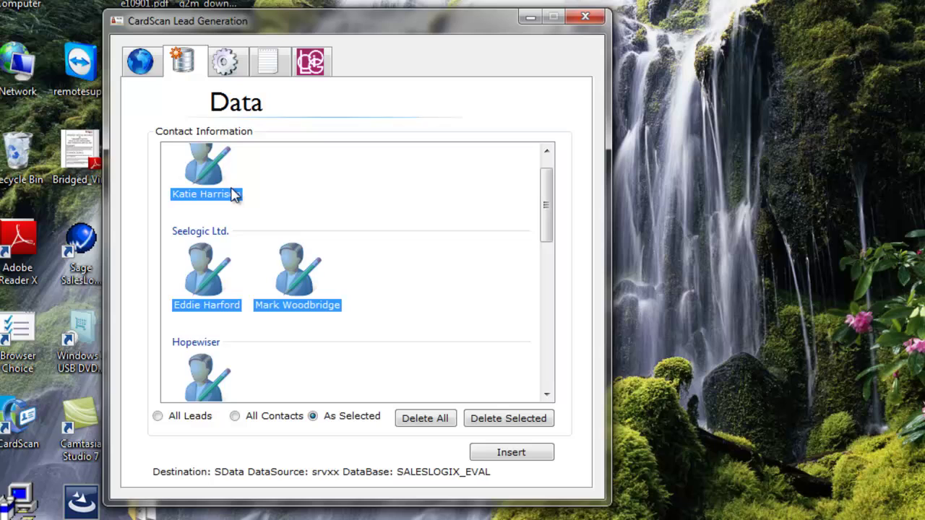
right_click(197, 179)
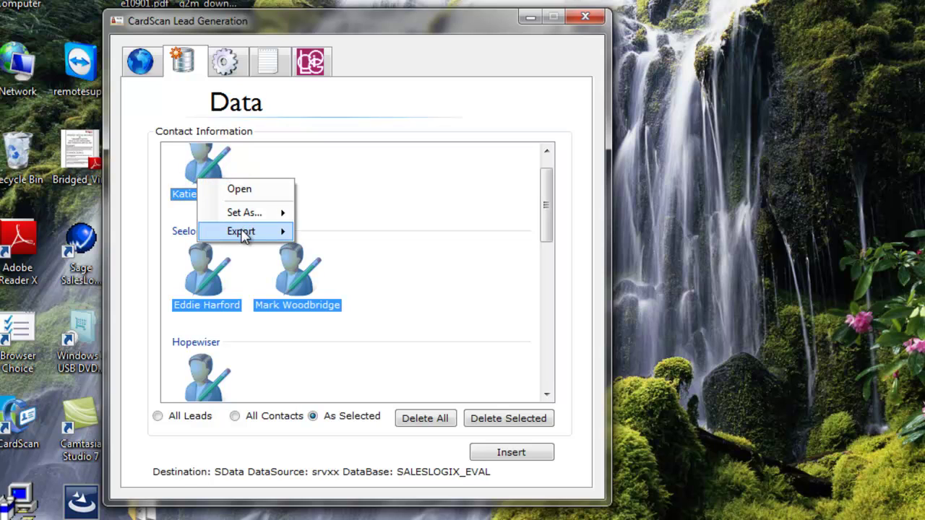
Step: Export the selected cards to CSV, saving the file as 'Cardscan' in the Documents library
mouse_move(289, 233)
click(331, 232)
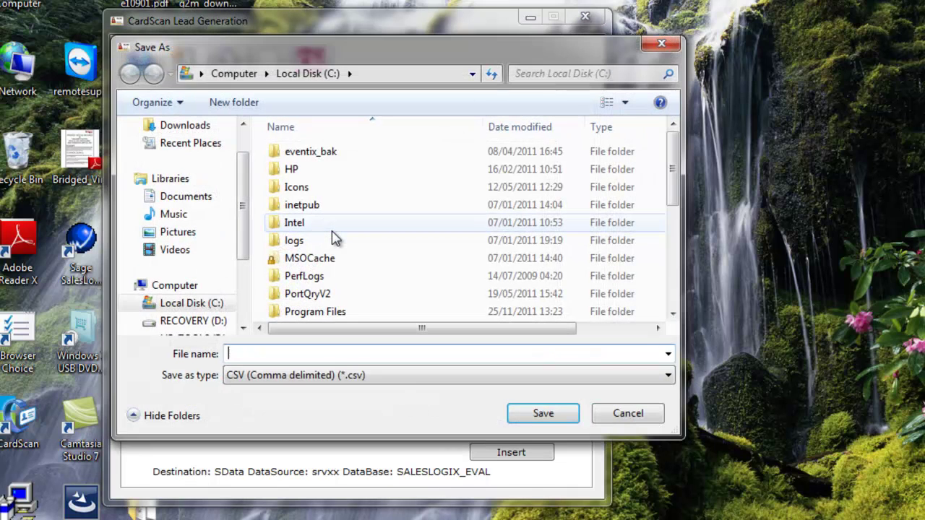
click(199, 197)
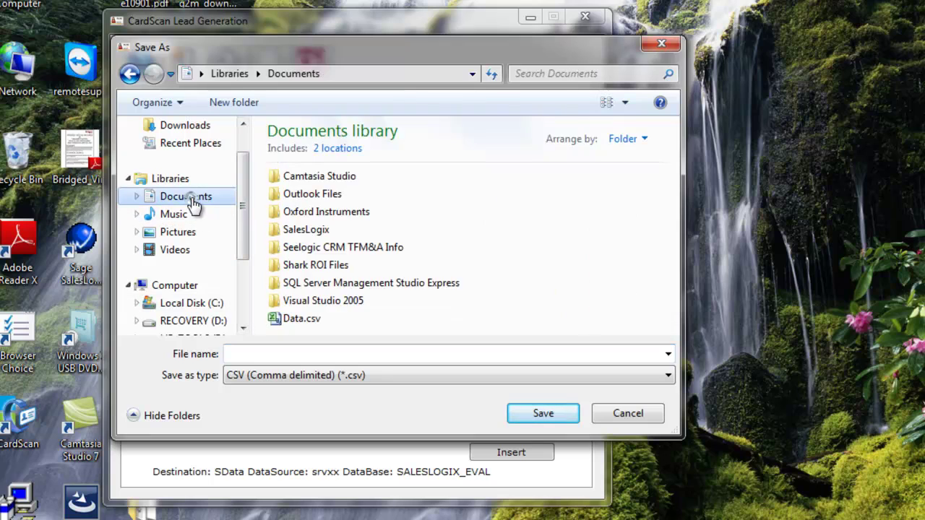
click(296, 358)
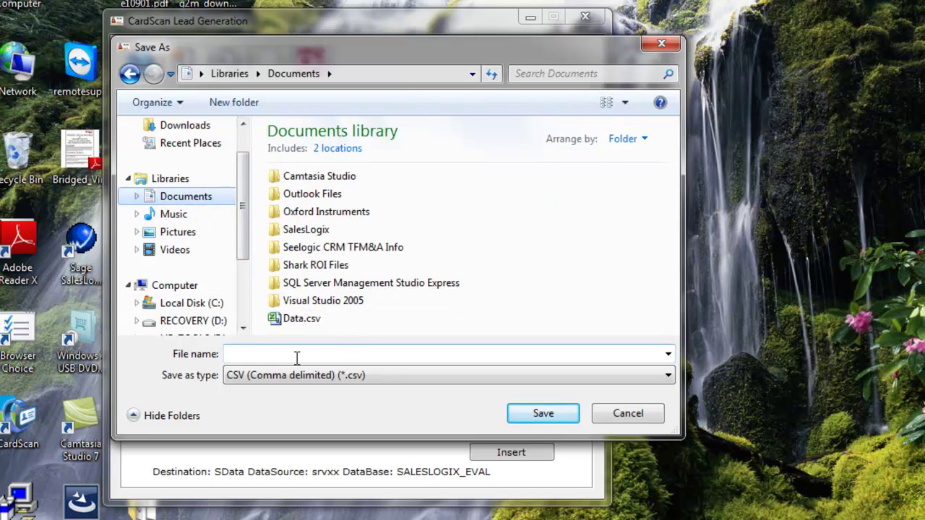
click(296, 357)
text(Cardscan)
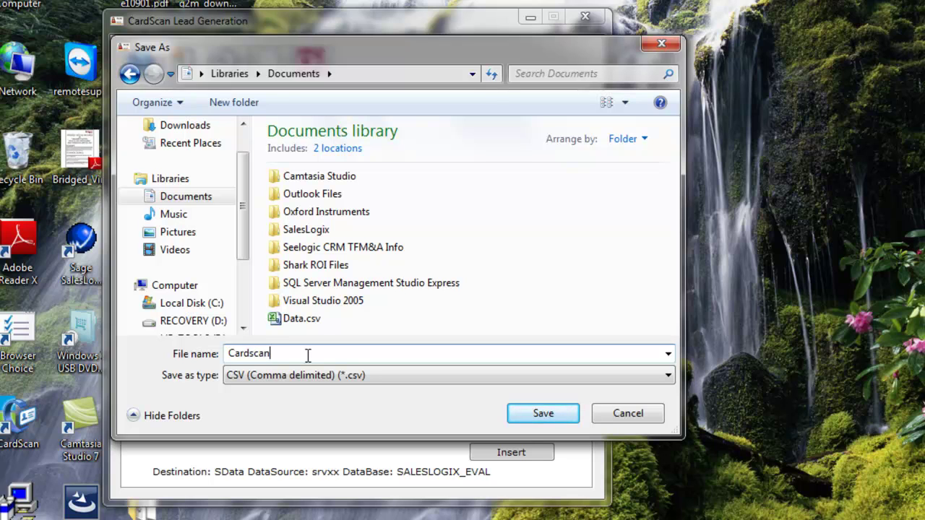
click(543, 414)
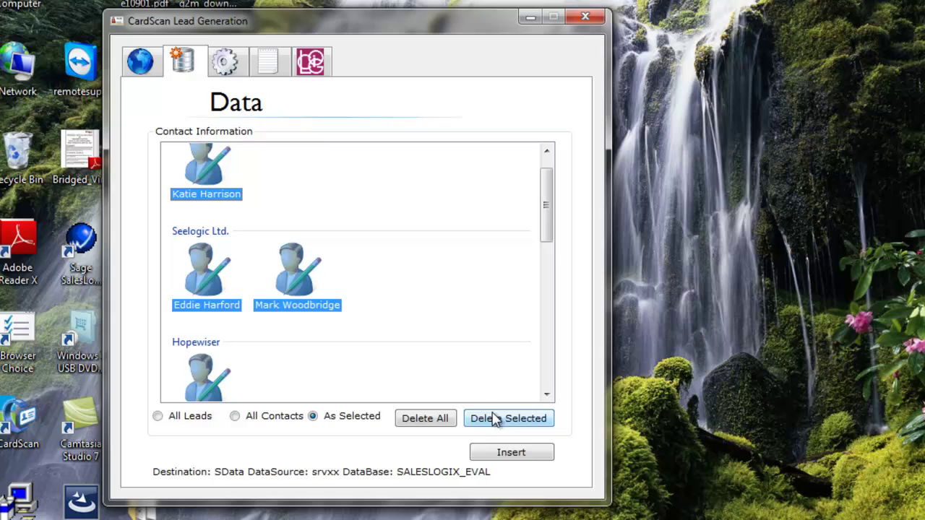
Step: Delete all contacts from the Contact Information list
click(426, 418)
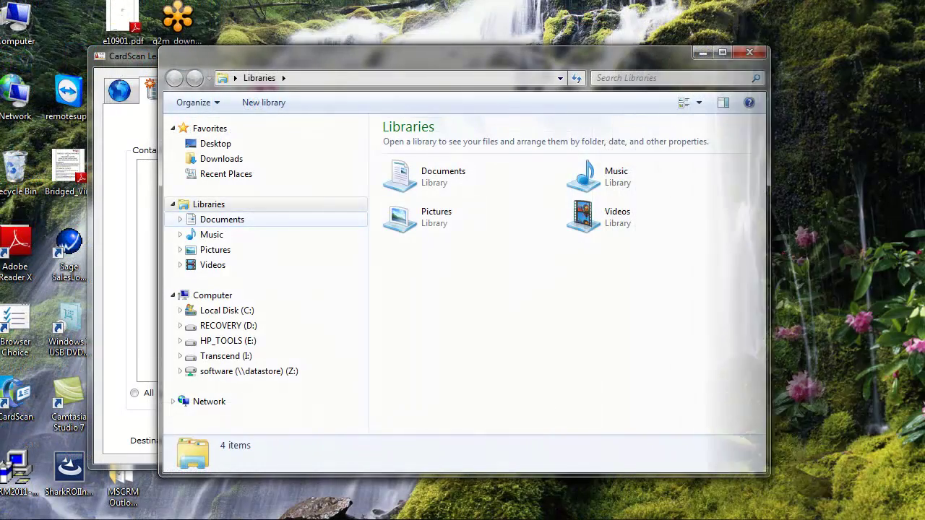
Step: Open Documents\Cardscan.csv in Excel, widen columns B and F to inspect, then close without saving
click(222, 219)
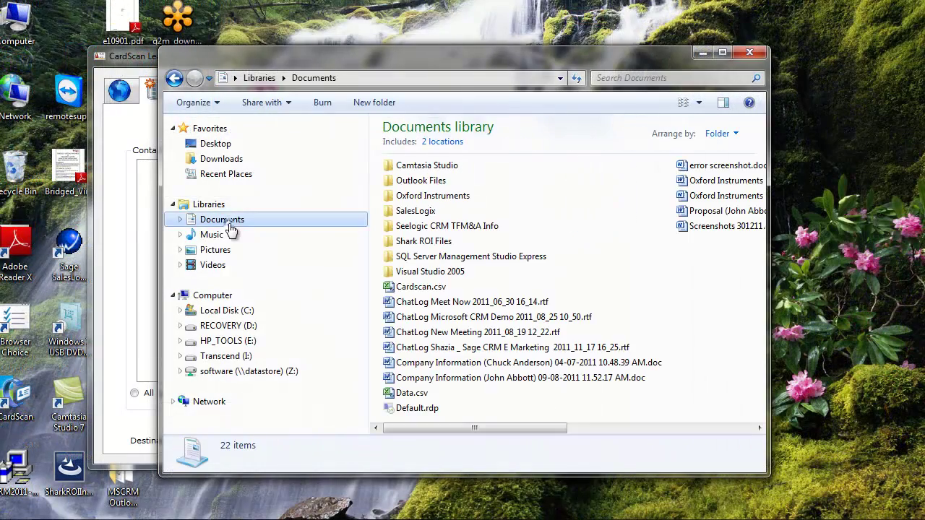
double_click(421, 287)
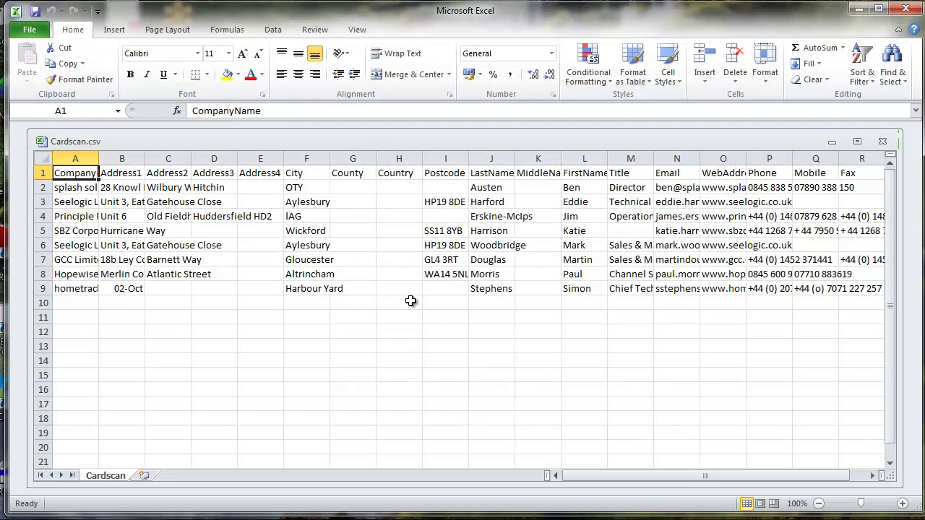
drag(146, 158, 174, 158)
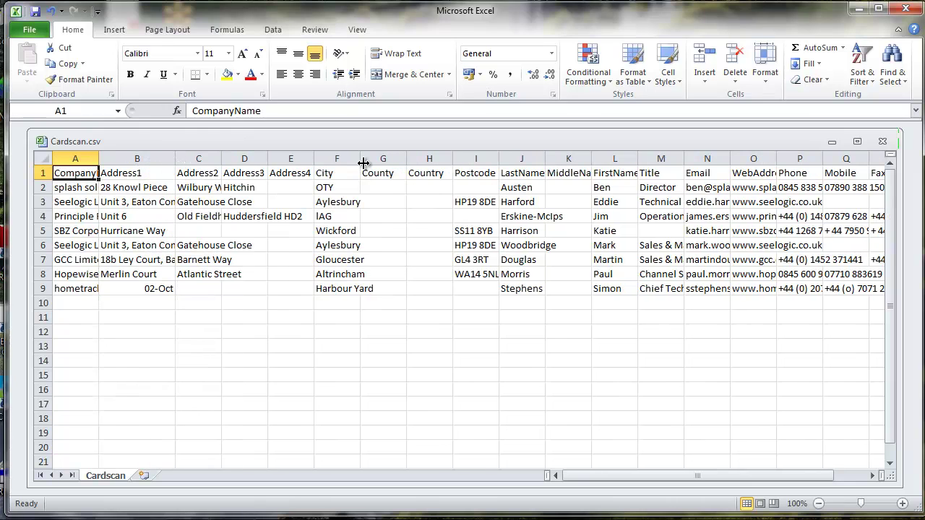
drag(360, 158, 368, 158)
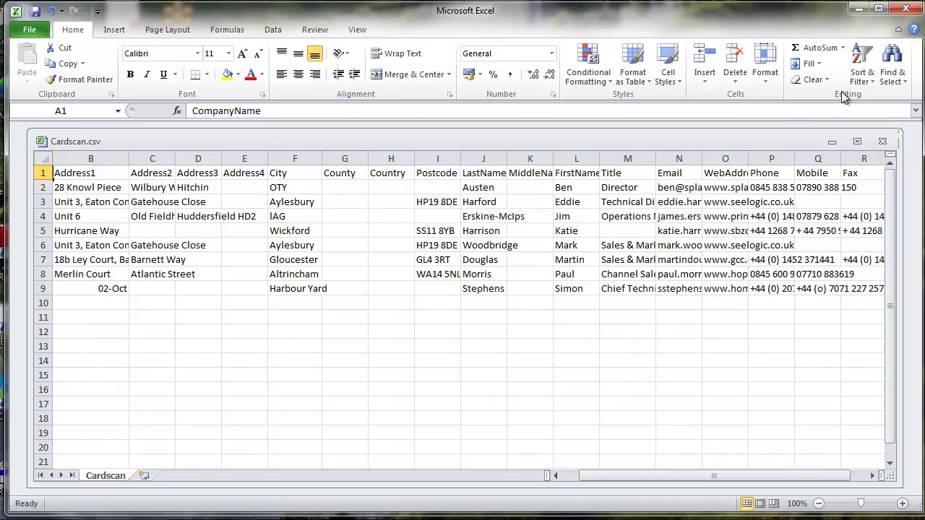
click(905, 8)
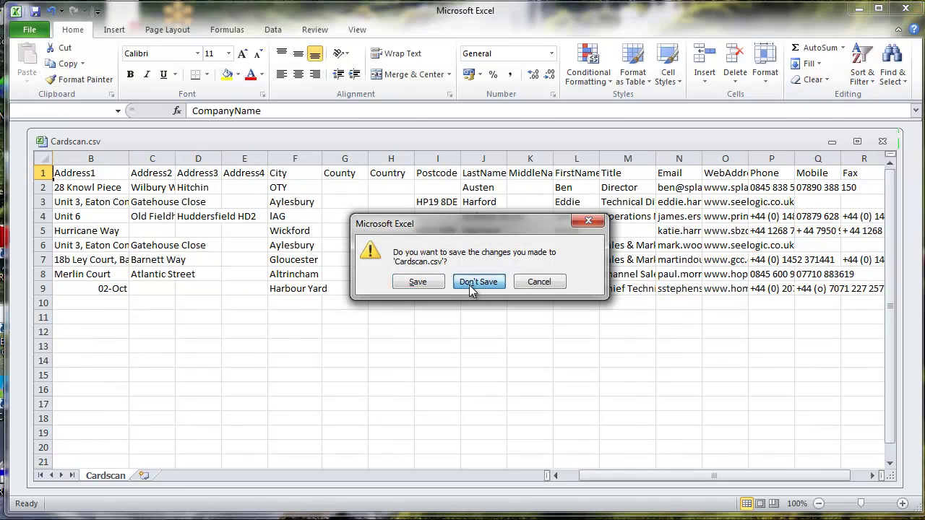
click(477, 281)
Step: Relaunch CardScan and import Documents\Cardscan.csv into the empty contact list via Import > From CSV
double_click(292, 163)
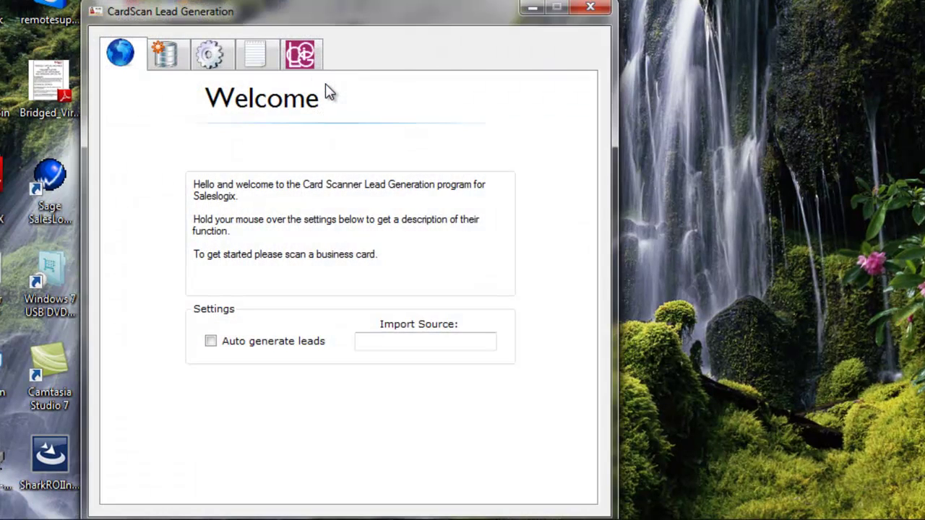
click(166, 63)
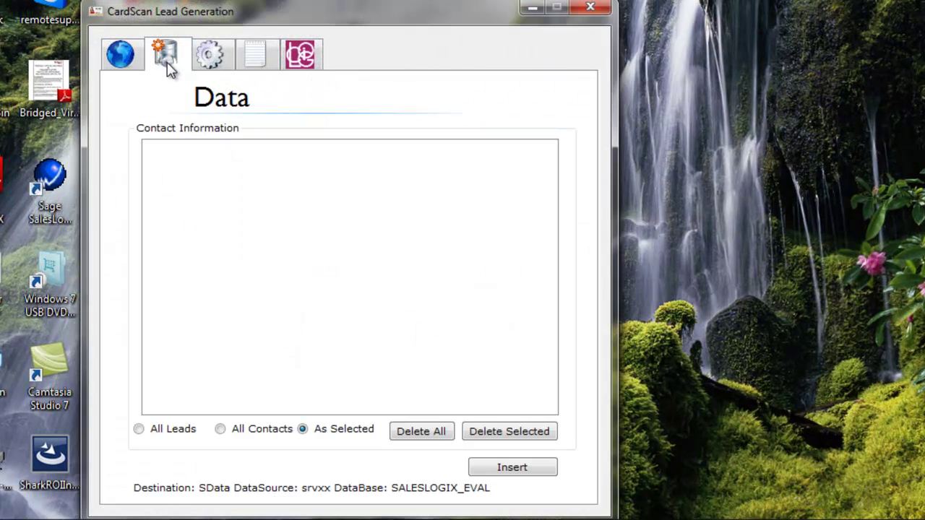
right_click(367, 205)
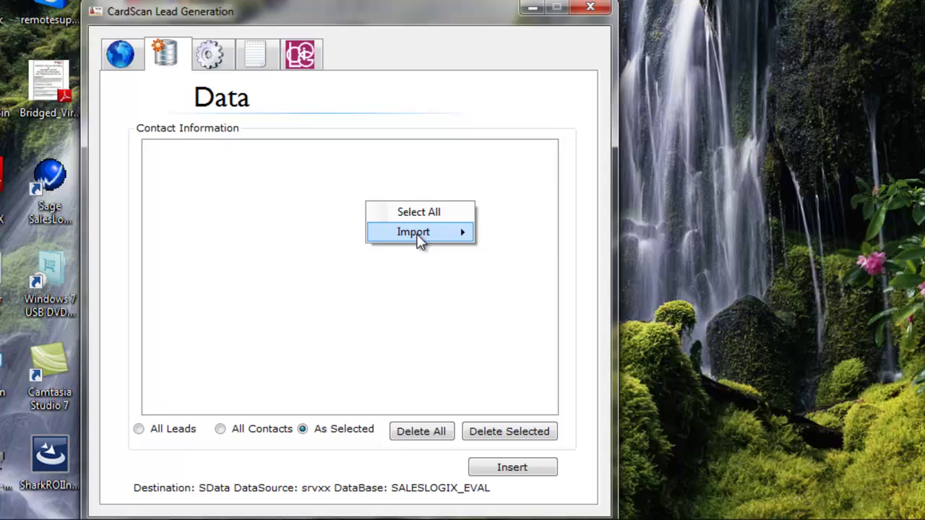
mouse_move(422, 233)
click(503, 239)
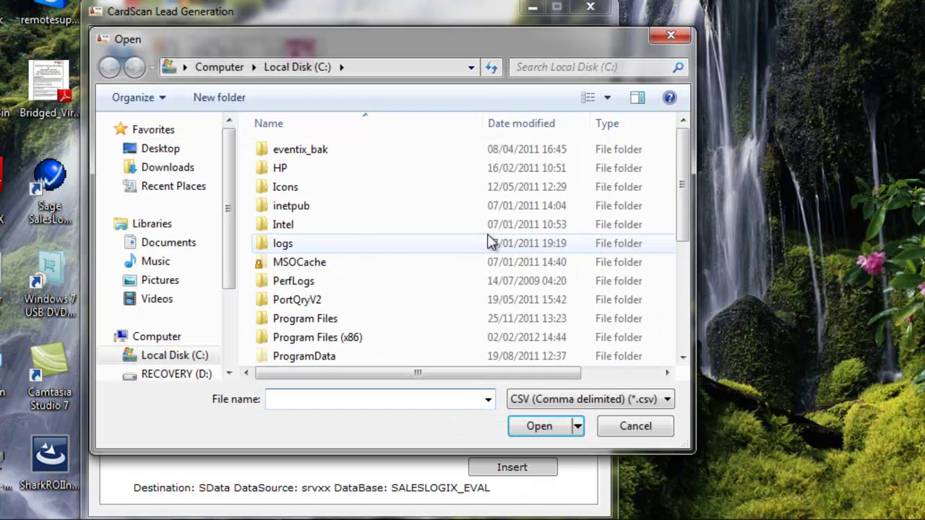
click(183, 244)
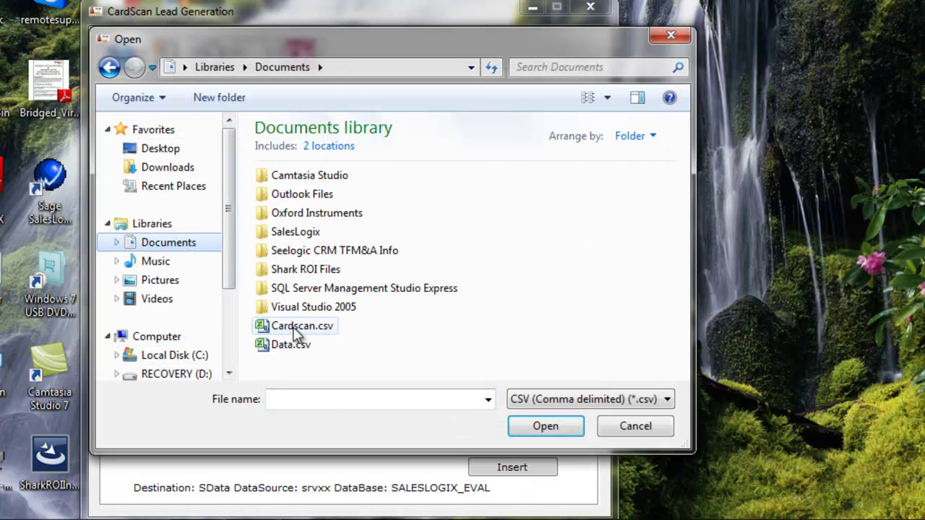
click(294, 326)
click(546, 425)
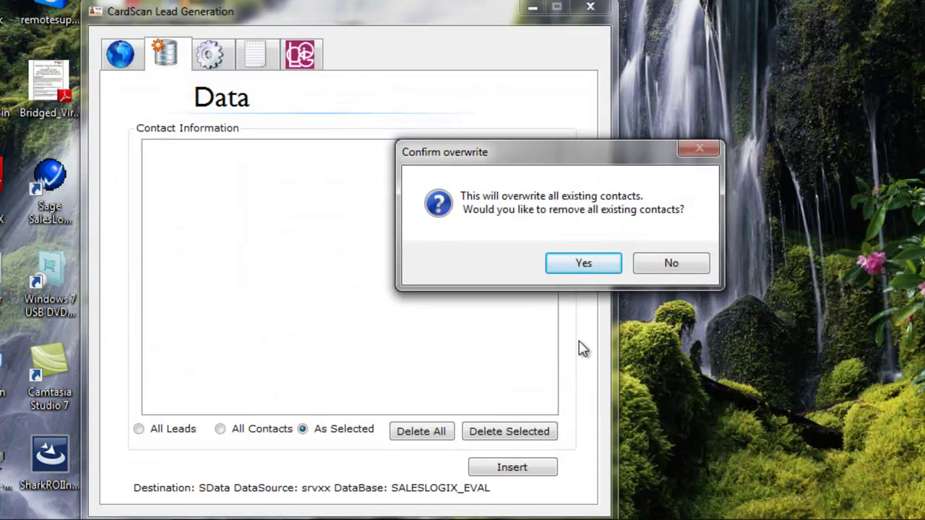
Step: Confirm the overwrite, set the SBZ Corporation contact as a Lead, and insert all contacts
click(583, 265)
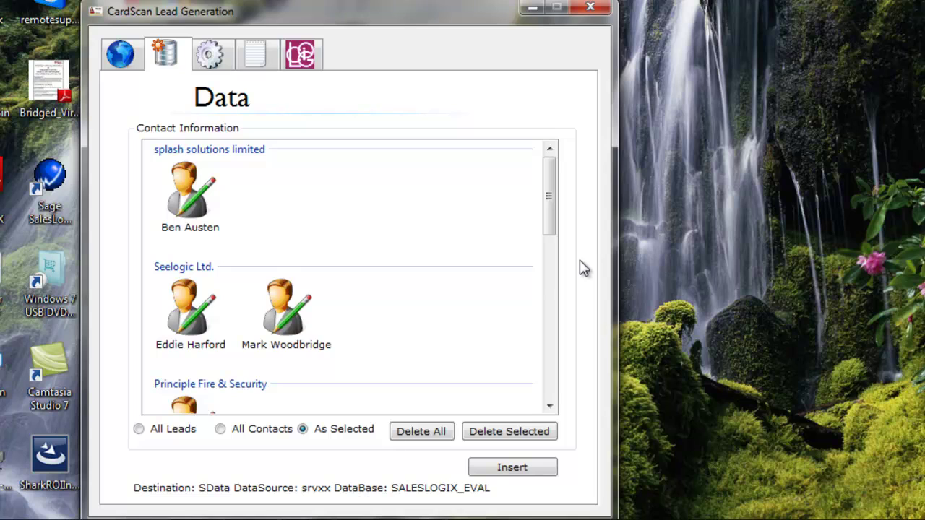
drag(549, 203, 556, 270)
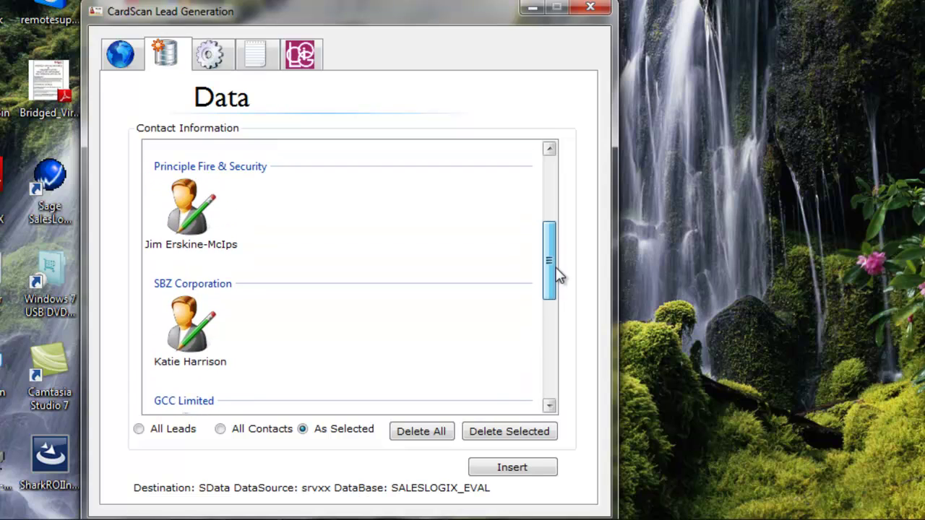
click(190, 327)
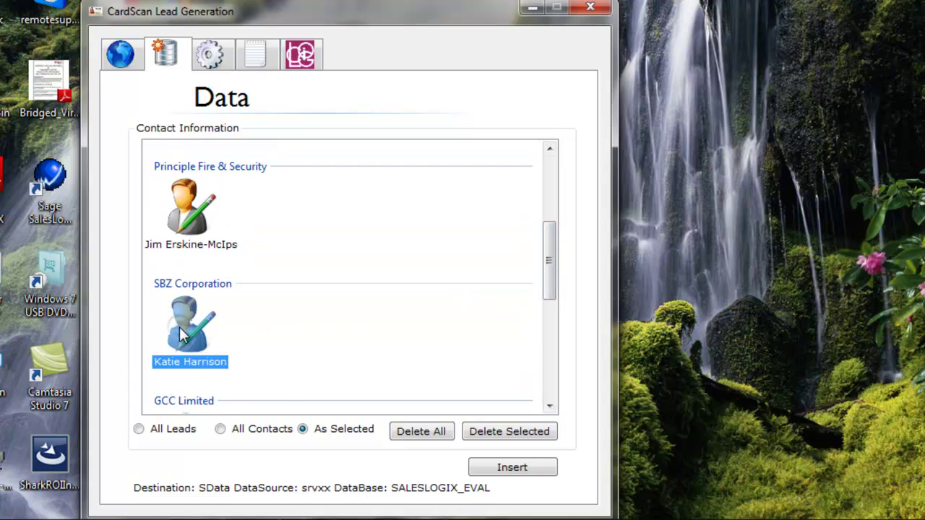
right_click(181, 331)
mouse_move(230, 366)
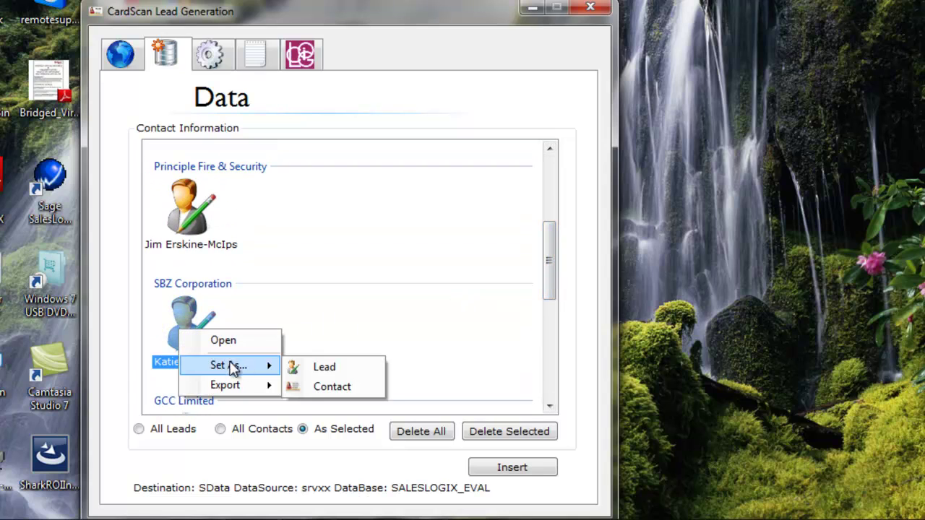
click(329, 370)
drag(547, 268, 553, 196)
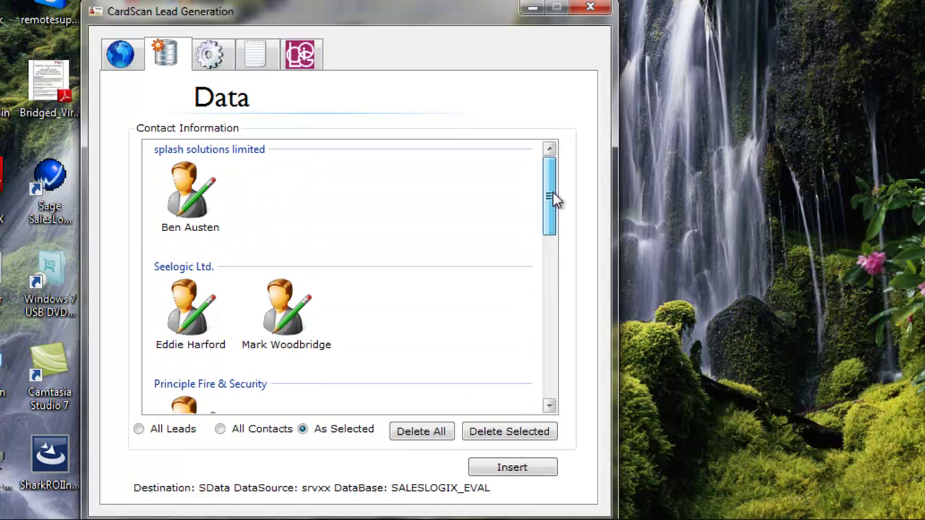
click(513, 467)
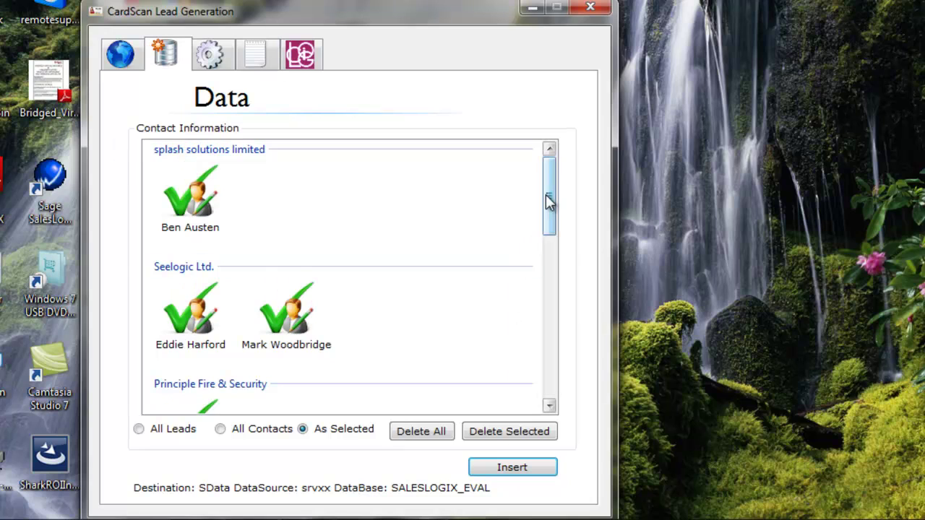
Step: Let the SalesLogix insert finish until every contact shows a green check mark
drag(549, 200, 411, 466)
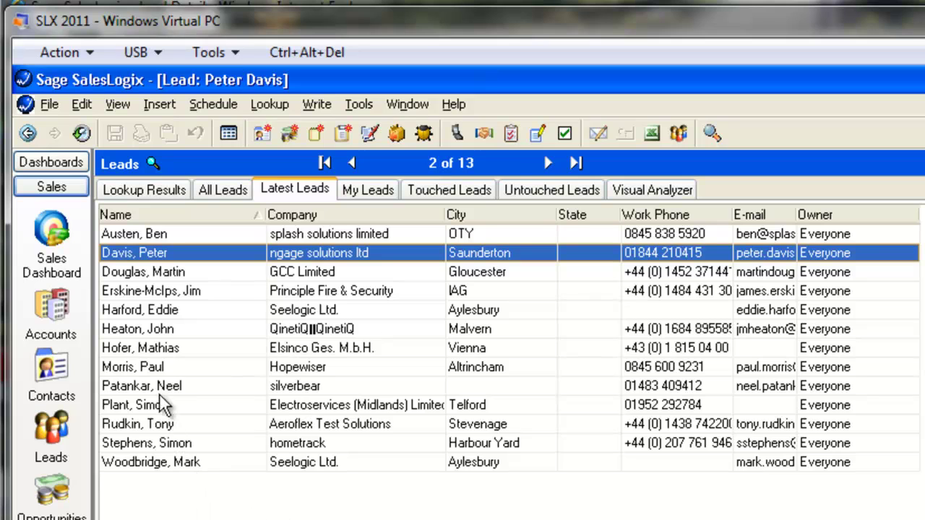
Step: Open the Seelogic Ltd. Technical Director's lead record from the Latest Leads list
double_click(137, 311)
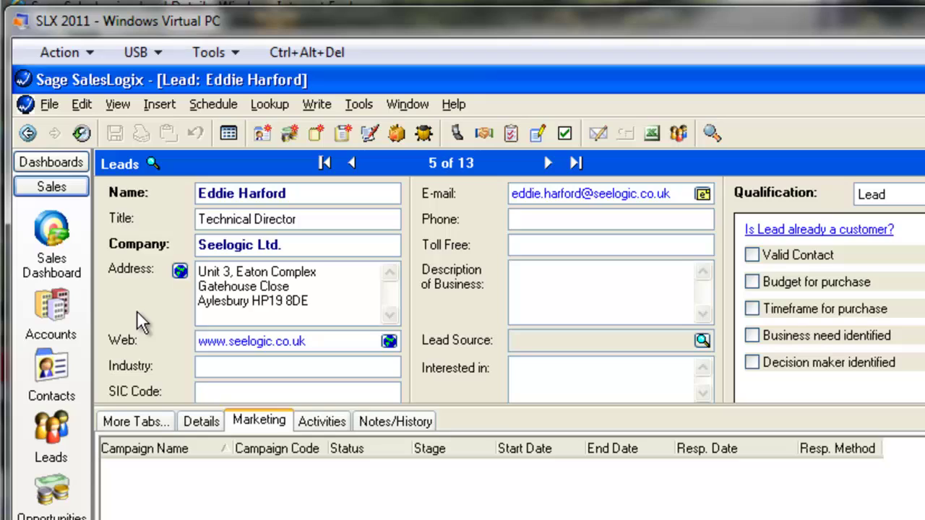